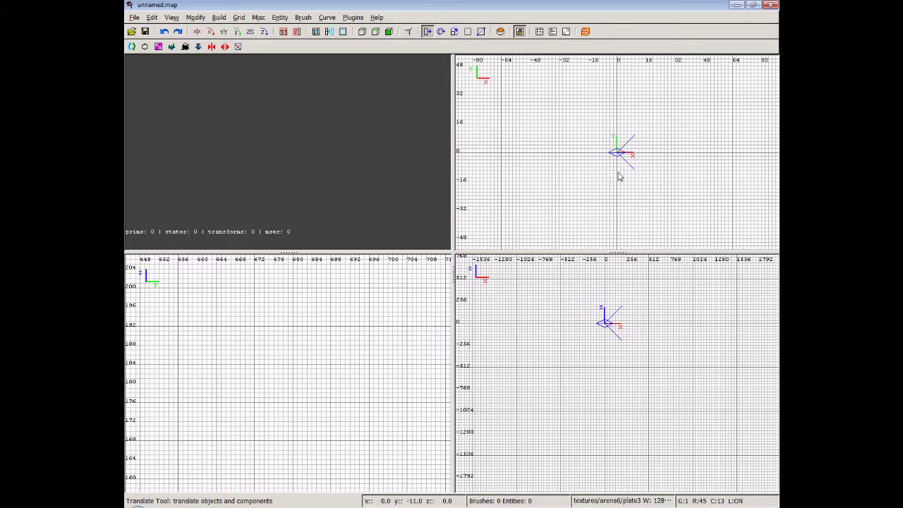
Draw a rectangular brush about 262 units wide along Y and 255 units high along Z, starting at the origin in the YZ view
{"action": "right_click_drag", "start_coordinate": [618, 173], "coordinate": [563, 223]}
{"action": "scroll", "coordinate": [566, 154], "scroll_direction": "down", "scroll_amount": 5}
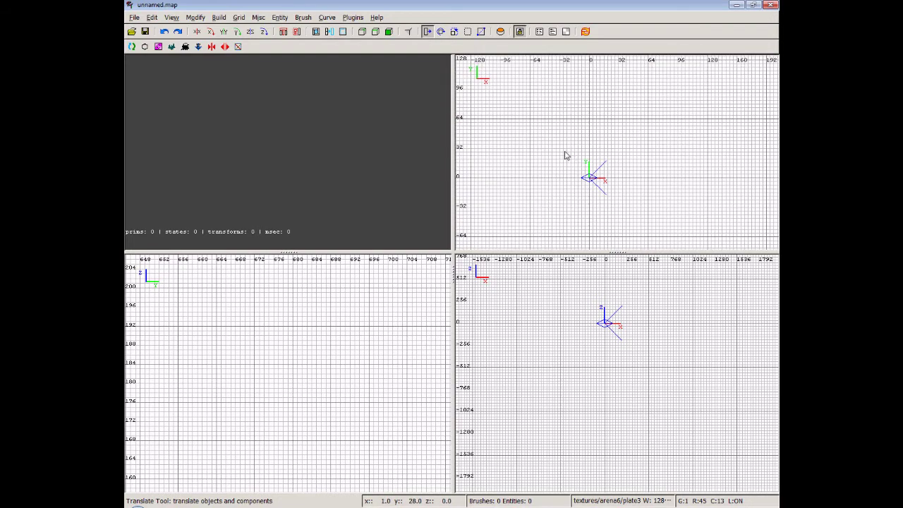
{"action": "scroll", "coordinate": [290, 338], "scroll_direction": "down", "scroll_amount": 4}
{"action": "scroll", "coordinate": [289, 339], "scroll_direction": "down", "scroll_amount": 4}
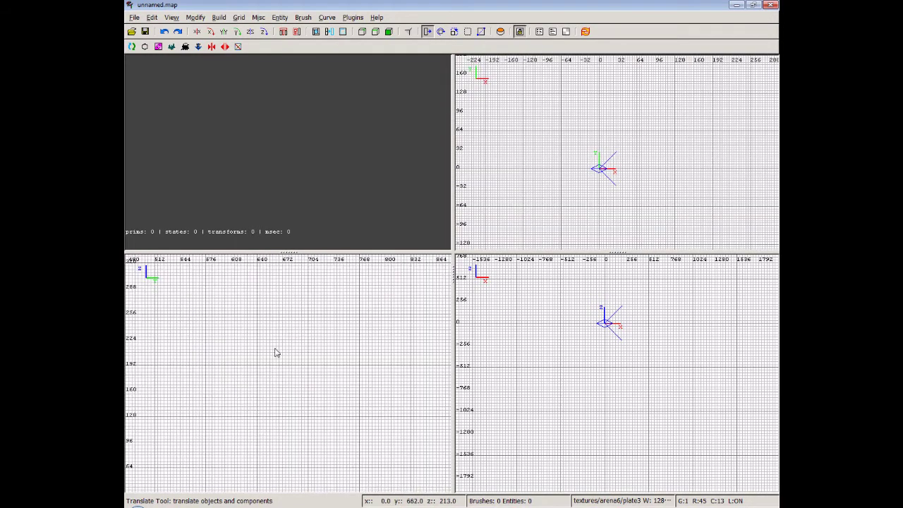
{"action": "mouse_move", "coordinate": [256, 316]}
{"action": "right_mouse_down"}
{"action": "mouse_move", "coordinate": [241, 319]}
{"action": "mouse_move", "coordinate": [451, 326]}
{"action": "mouse_move", "coordinate": [615, 312]}
{"action": "right_mouse_up"}
{"action": "mouse_move", "coordinate": [170, 404]}
{"action": "right_mouse_down"}
{"action": "mouse_move", "coordinate": [197, 382]}
{"action": "mouse_move", "coordinate": [176, 391]}
{"action": "right_mouse_up"}
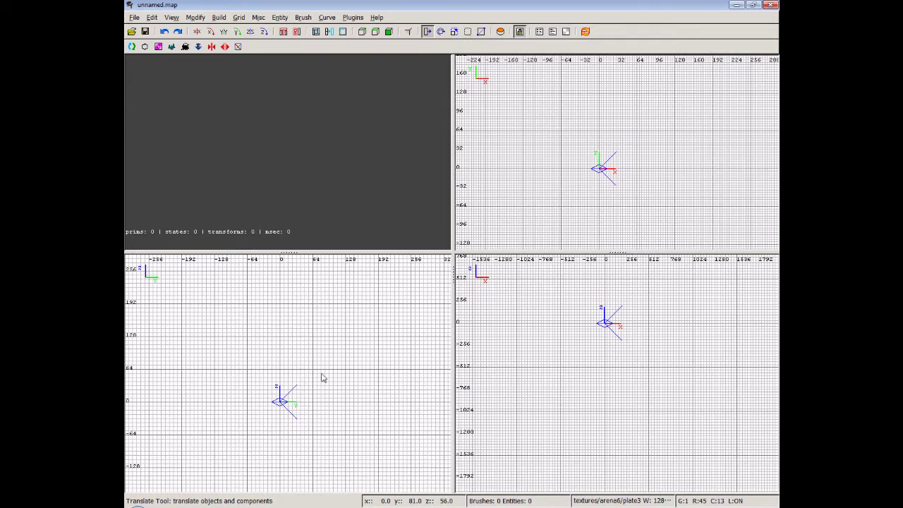
{"action": "key", "text": "Up"}
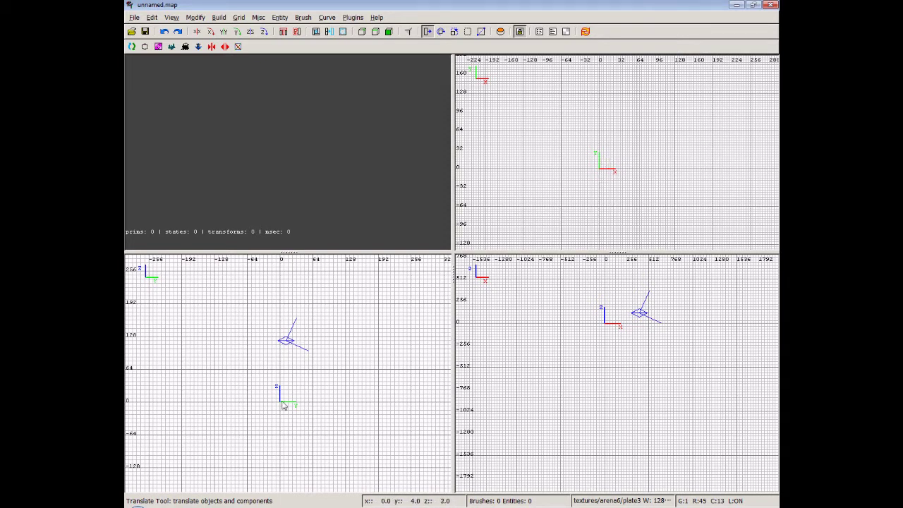
{"action": "mouse_move", "coordinate": [281, 405]}
{"action": "left_mouse_down"}
{"action": "mouse_move", "coordinate": [358, 323]}
{"action": "mouse_move", "coordinate": [380, 284]}
{"action": "mouse_move", "coordinate": [416, 275]}
{"action": "left_mouse_up"}
{"action": "right_click_drag", "start_coordinate": [423, 341], "coordinate": [393, 338]}
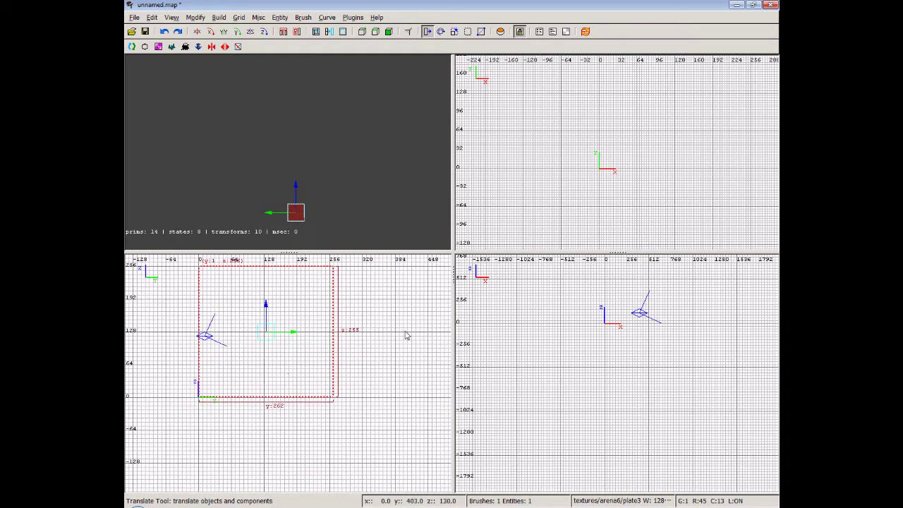
Lengthen the brush along the Y axis to about 447 units with the Resize tool
{"action": "left_click", "coordinate": [467, 31]}
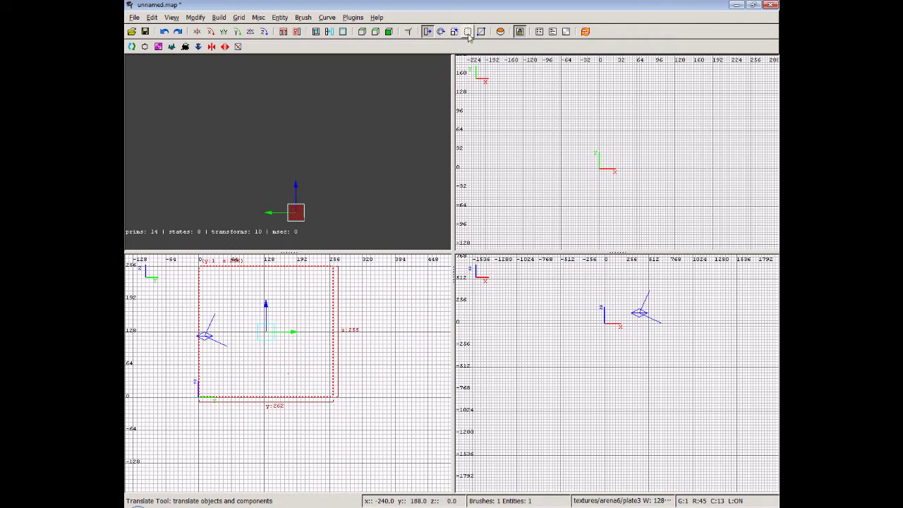
{"action": "left_click_drag", "start_coordinate": [344, 340], "coordinate": [438, 343]}
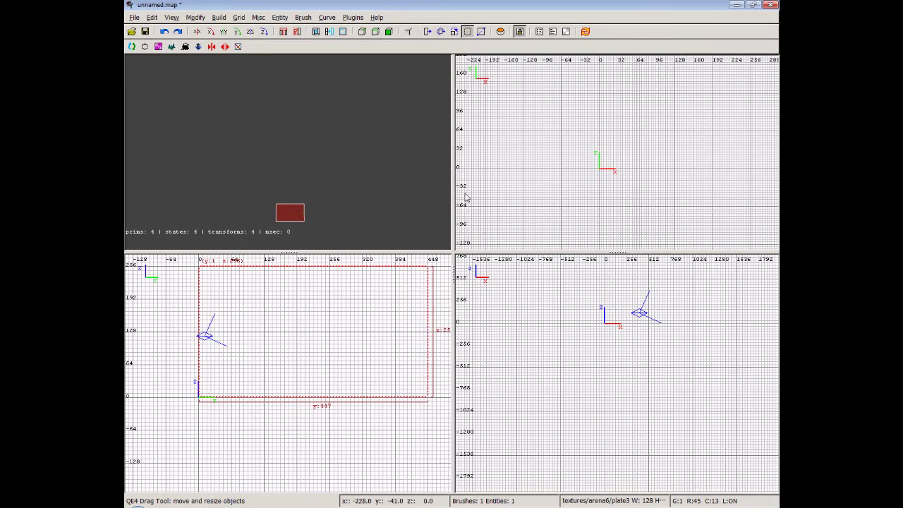
{"action": "key", "text": "Up"}
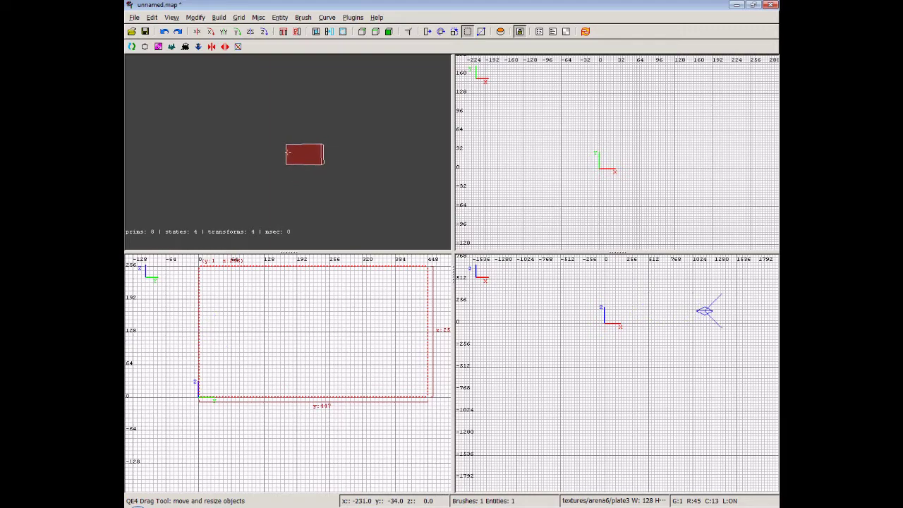
{"action": "key", "text": "Up"}
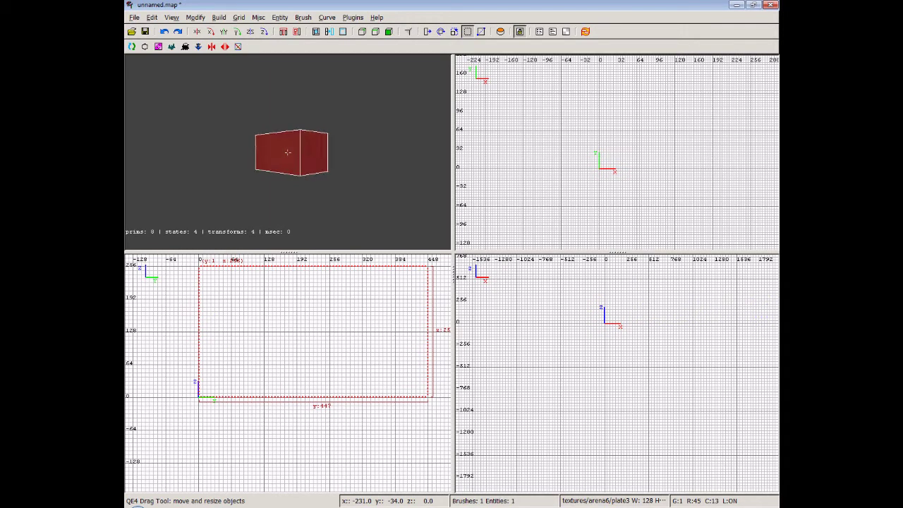
{"action": "key", "text": "Up"}
{"action": "key", "text": "Right"}
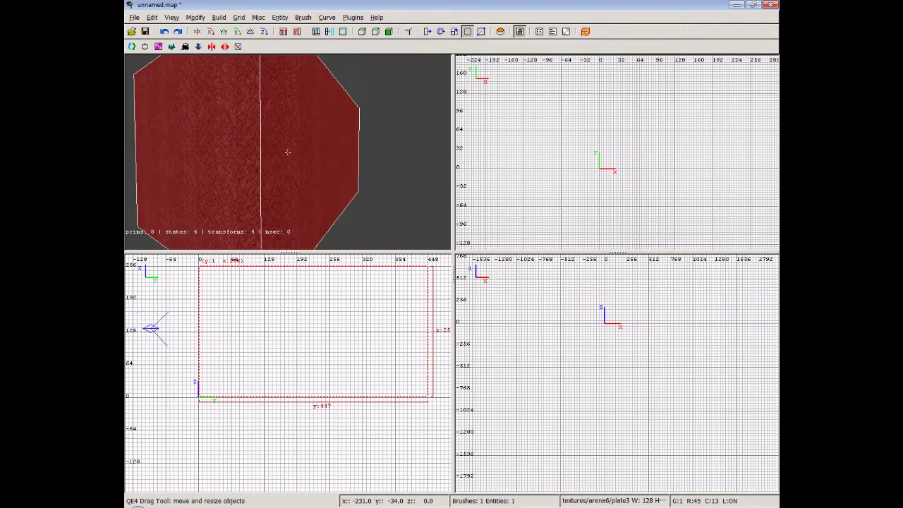
{"action": "key", "text": "Down"}
{"action": "key", "text": "Up"}
Move the distant brush along the X axis with the Translate tool until its edge sits at x 0
{"action": "scroll", "coordinate": [601, 356], "scroll_direction": "down", "scroll_amount": 5}
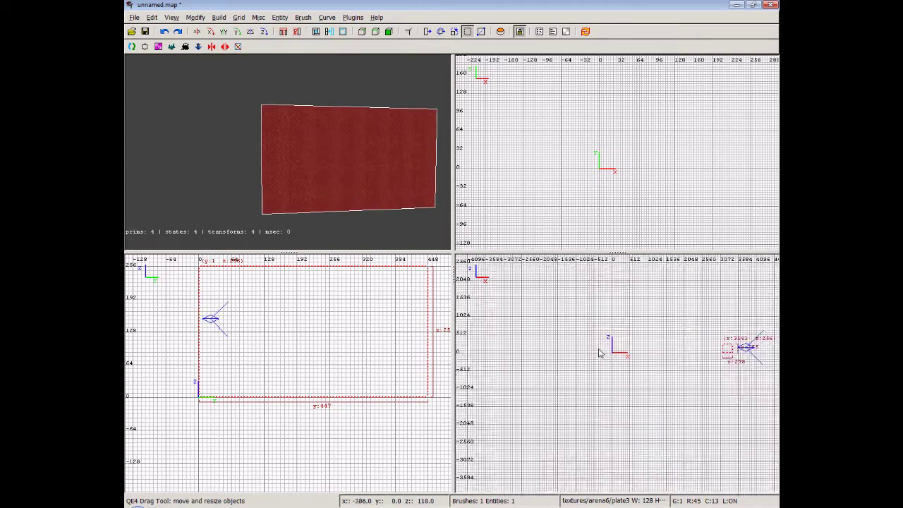
{"action": "scroll", "coordinate": [601, 356], "scroll_direction": "up", "scroll_amount": 8}
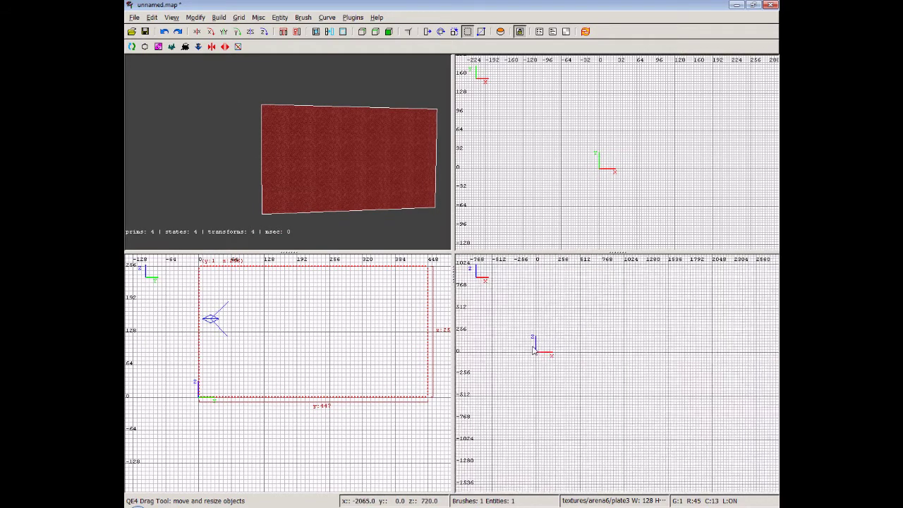
{"action": "scroll", "coordinate": [571, 356], "scroll_direction": "down", "scroll_amount": 3}
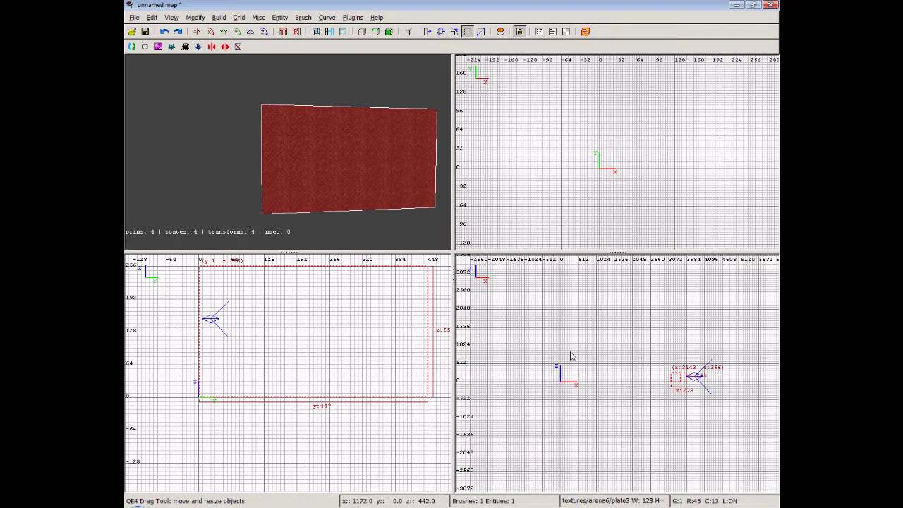
{"action": "left_click", "coordinate": [427, 31]}
{"action": "left_click_drag", "start_coordinate": [703, 381], "coordinate": [594, 379]}
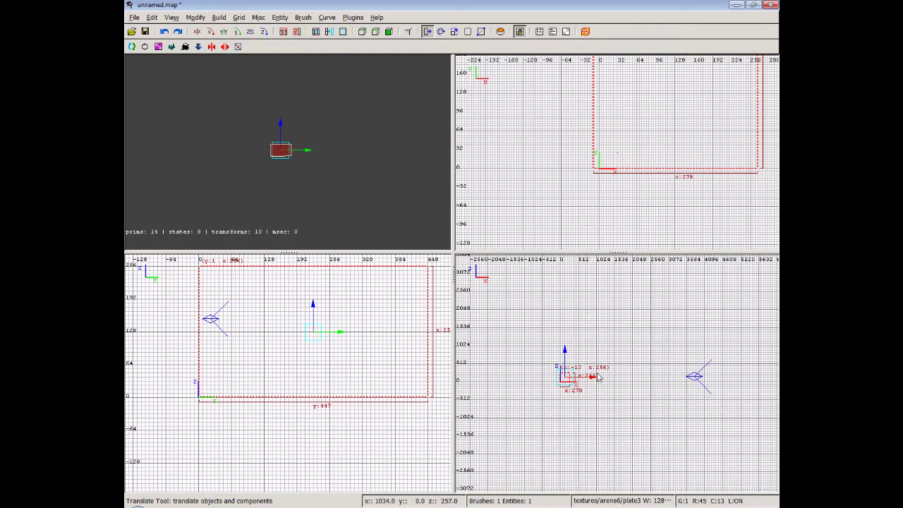
{"action": "left_click_drag", "start_coordinate": [592, 379], "coordinate": [594, 379]}
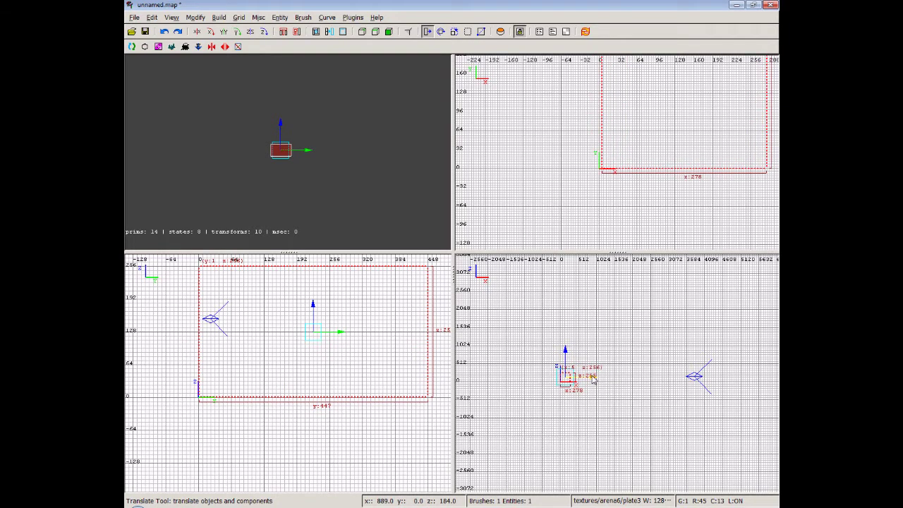
{"action": "scroll", "coordinate": [593, 379], "scroll_direction": "up", "scroll_amount": 5}
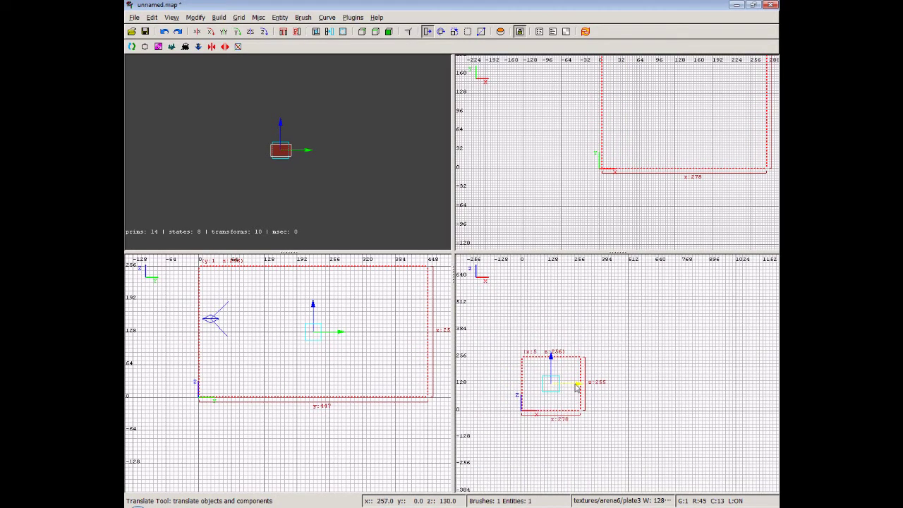
{"action": "left_click_drag", "start_coordinate": [579, 385], "coordinate": [578, 387]}
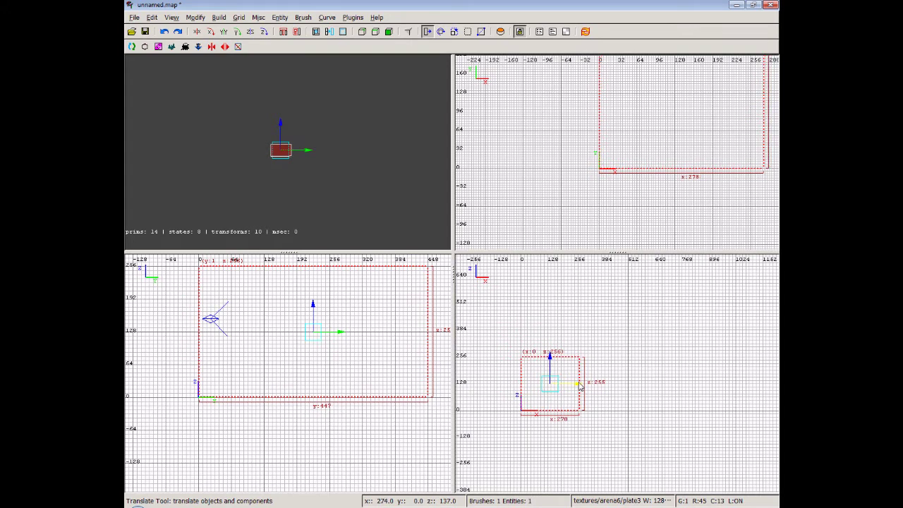
Extend the brush along the positive X axis to about 513 units with the Resize tool in the XY view
{"action": "right_click", "coordinate": [287, 227]}
{"action": "key", "text": "Right"}
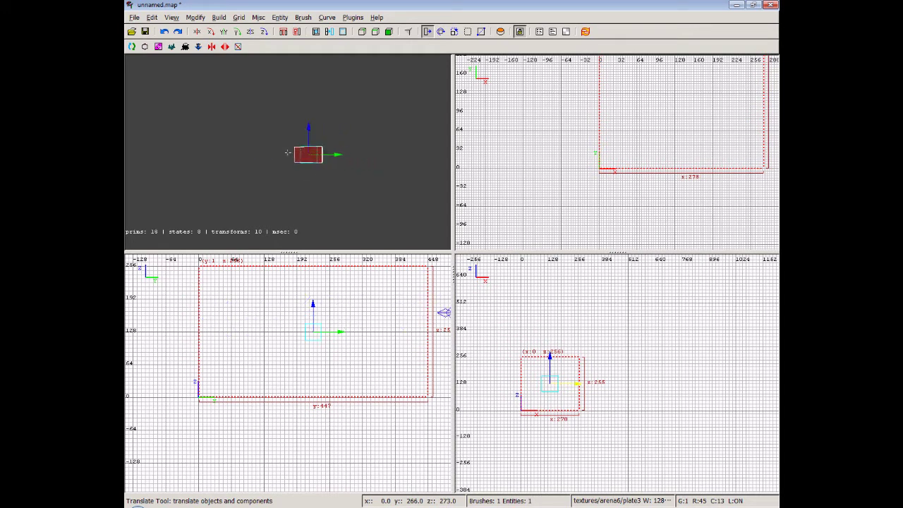
{"action": "key", "text": "Up"}
{"action": "key", "text": "Up"}
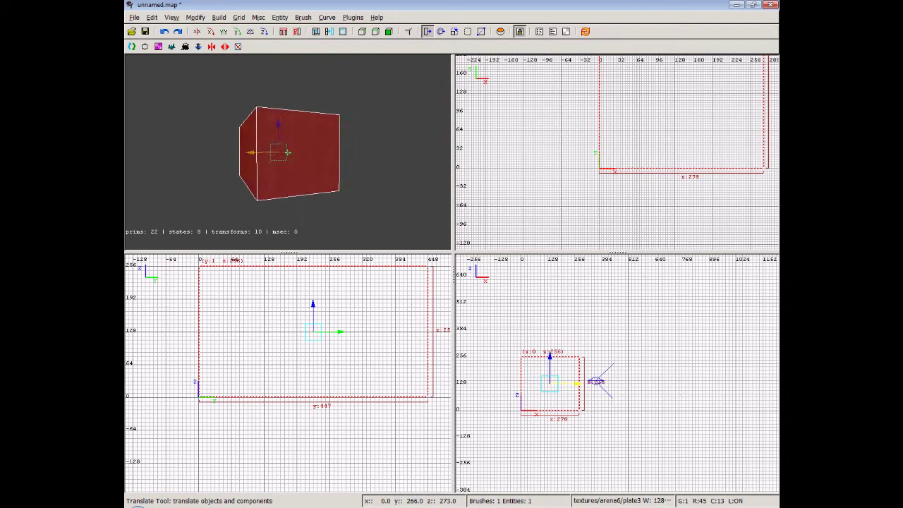
{"action": "key", "text": "Up"}
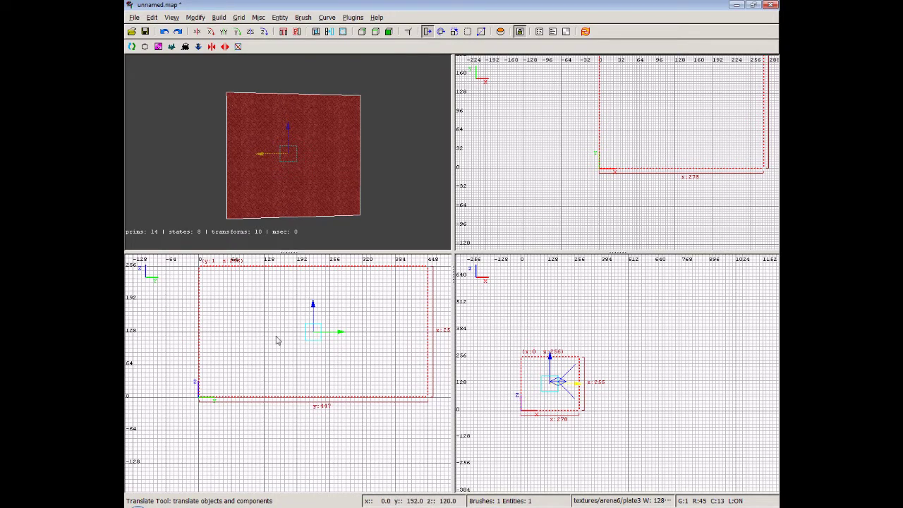
{"action": "right_click_drag", "start_coordinate": [278, 341], "coordinate": [255, 384]}
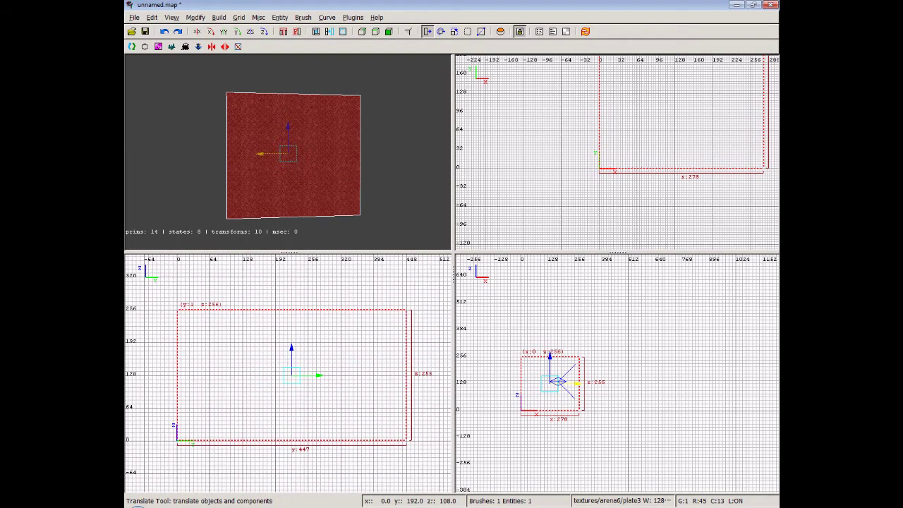
{"action": "scroll", "coordinate": [578, 199], "scroll_direction": "down", "scroll_amount": 1}
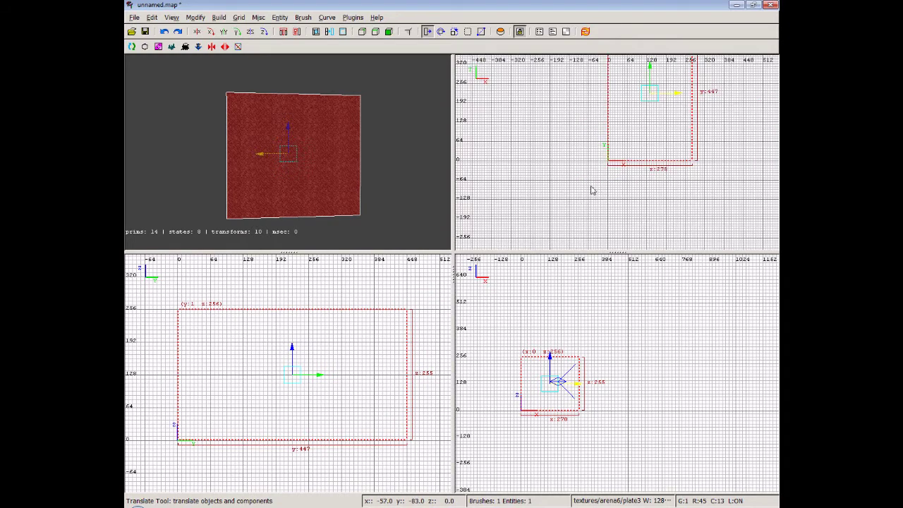
{"action": "mouse_move", "coordinate": [591, 190]}
{"action": "right_mouse_down"}
{"action": "mouse_move", "coordinate": [529, 283]}
{"action": "mouse_move", "coordinate": [526, 252]}
{"action": "right_mouse_up"}
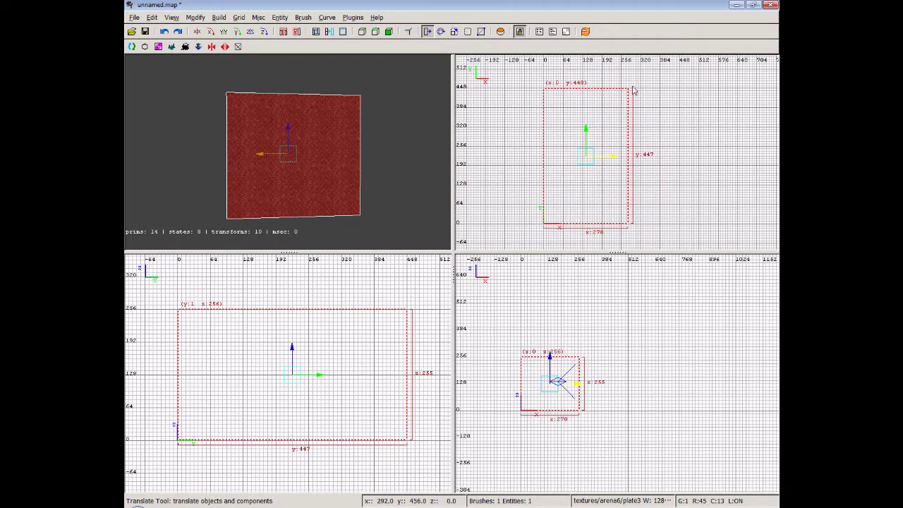
{"action": "scroll", "coordinate": [628, 88], "scroll_direction": "up", "scroll_amount": 1}
{"action": "scroll", "coordinate": [601, 123], "scroll_direction": "down", "scroll_amount": 1}
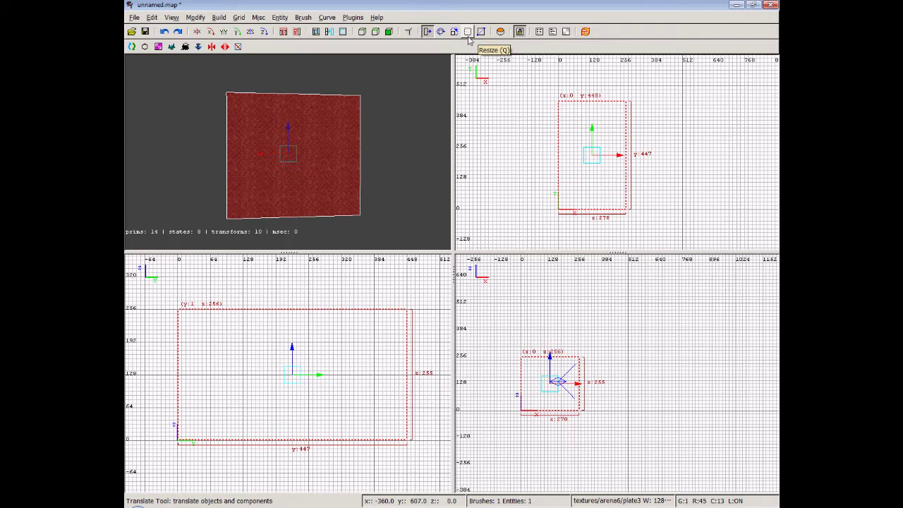
{"action": "left_click", "coordinate": [467, 35]}
{"action": "left_click_drag", "start_coordinate": [642, 151], "coordinate": [702, 153]}
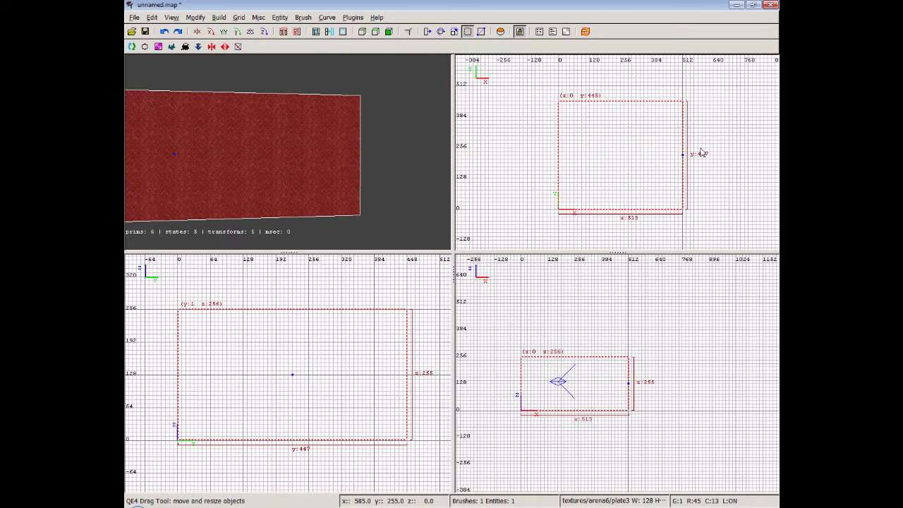
Hollow the solid brush to turn it into a closed room
{"action": "right_click", "coordinate": [288, 152]}
{"action": "key", "text": "Up"}
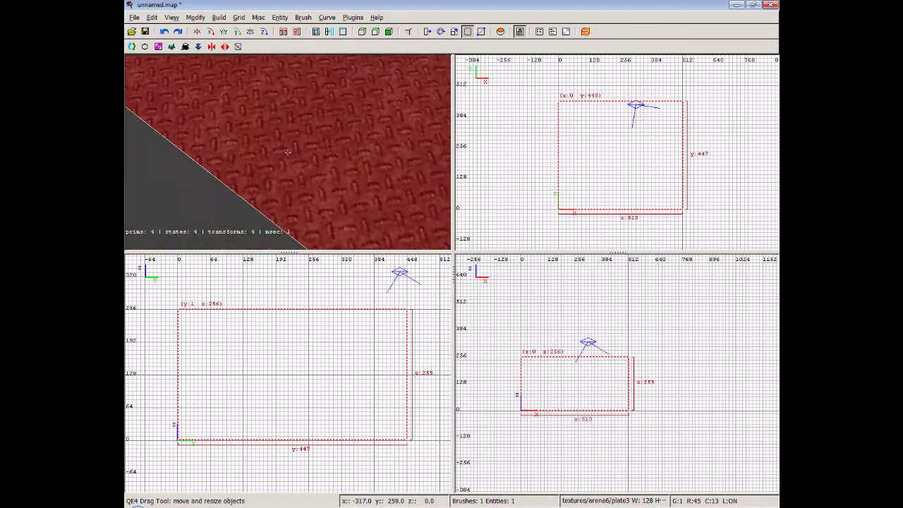
{"action": "key", "text": "Down"}
{"action": "key", "text": "Right"}
{"action": "key", "text": "Up"}
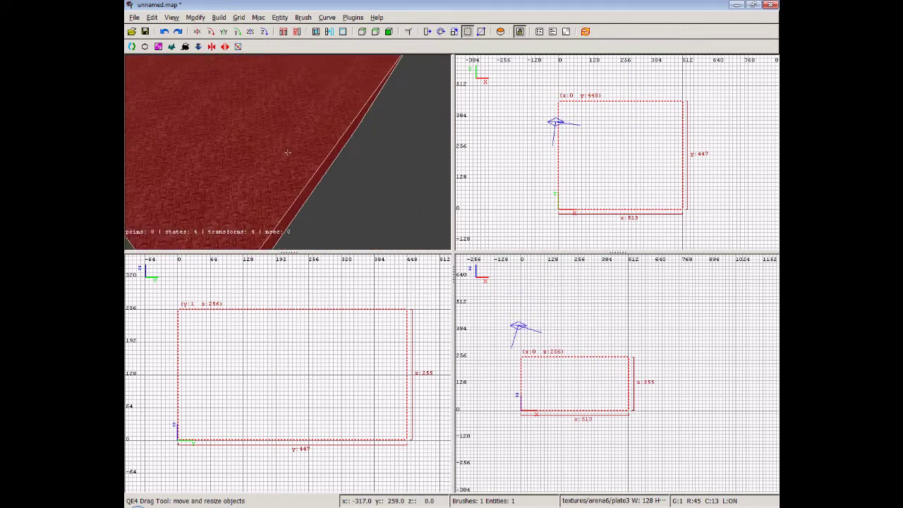
{"action": "key", "text": "Right"}
{"action": "key", "text": "Down"}
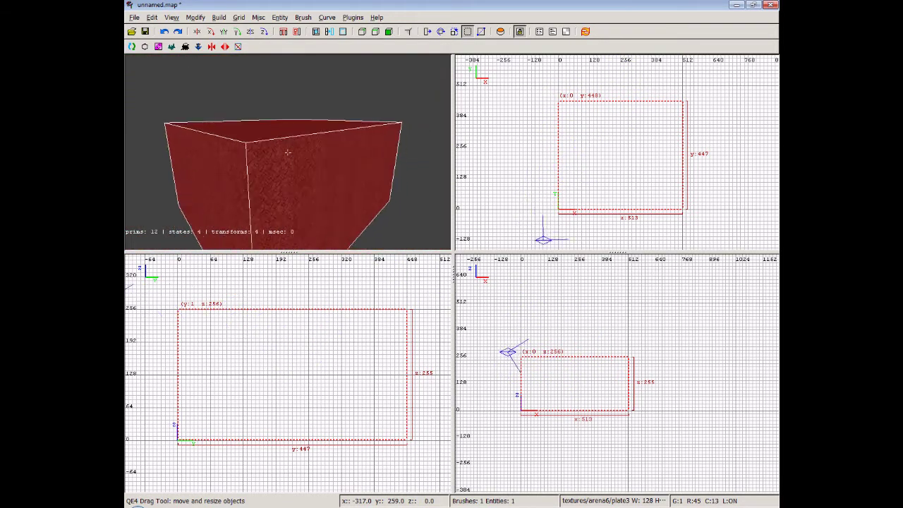
{"action": "key", "text": "Right"}
{"action": "key", "text": "Down"}
{"action": "key", "text": "Left"}
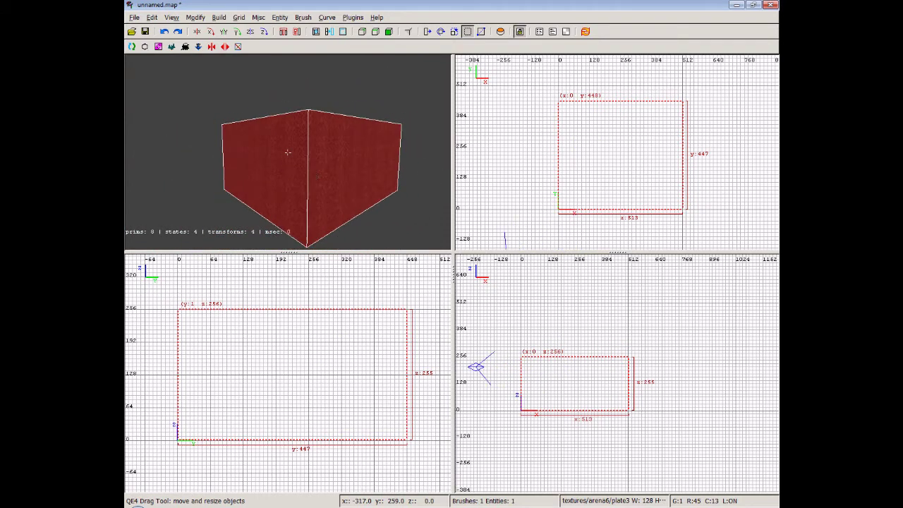
{"action": "left_click", "coordinate": [342, 31]}
Fly the camera into the hollowed room and examine its interior walls, floor and corners
{"action": "right_click", "coordinate": [345, 146]}
{"action": "key", "text": "Up"}
{"action": "key", "text": "Up"}
{"action": "key", "text": "Up"}
{"action": "key", "text": "Up"}
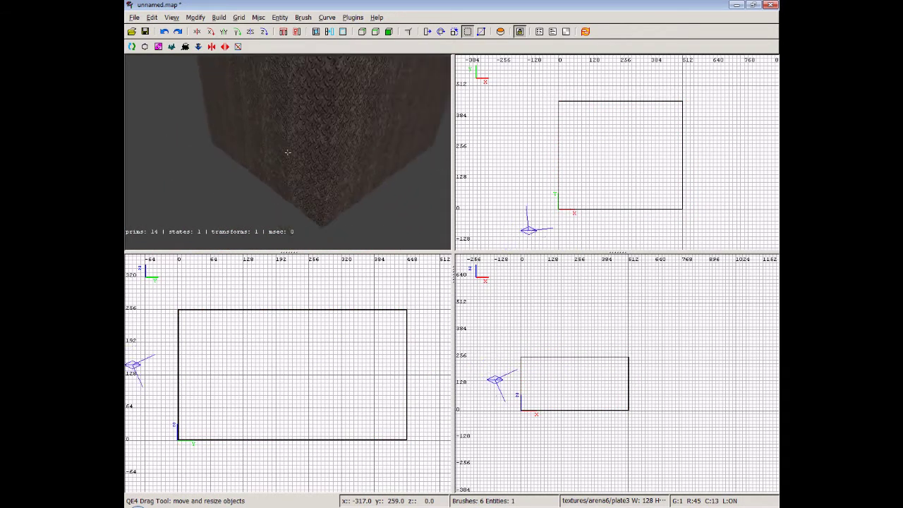
{"action": "key", "text": "Up"}
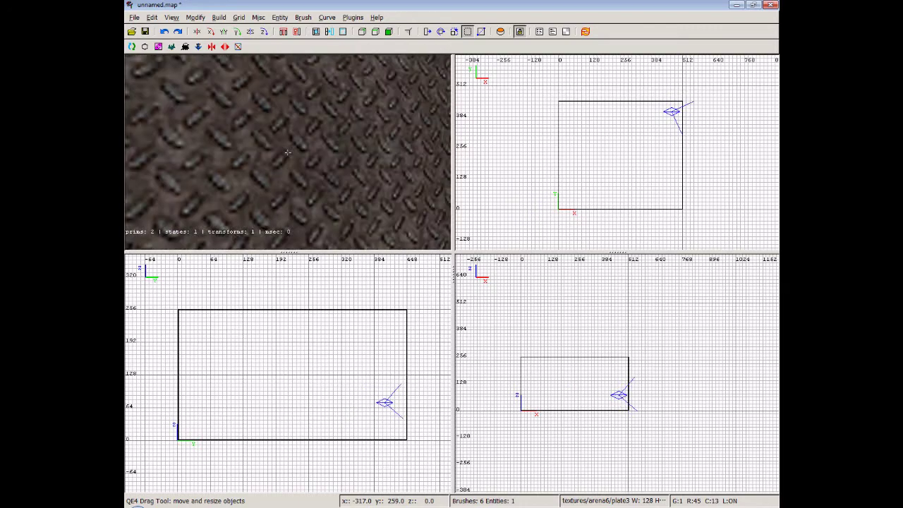
{"action": "key", "text": "Up"}
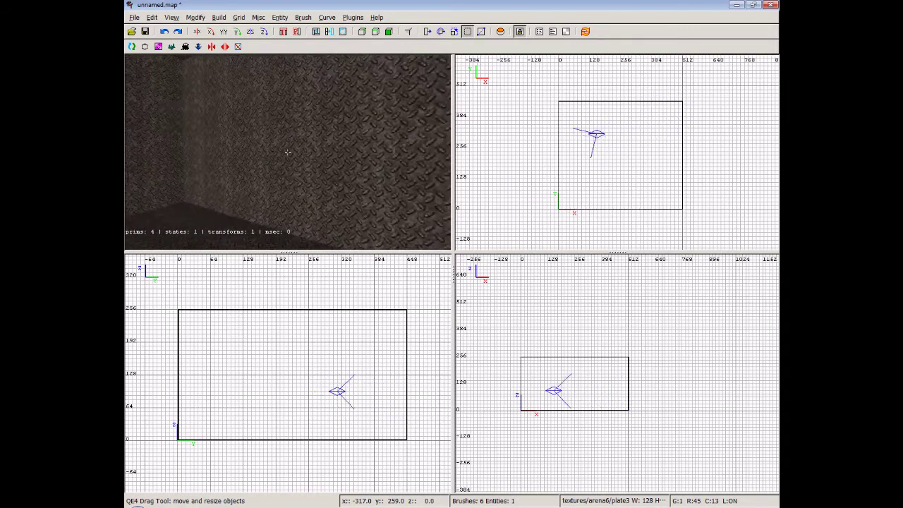
{"action": "key", "text": "Left"}
{"action": "key", "text": "Right"}
{"action": "key", "text": "Up"}
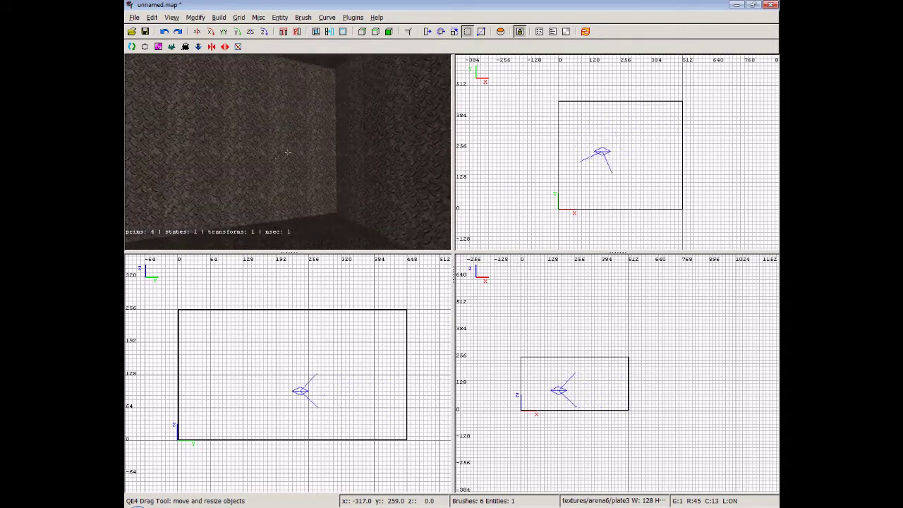
{"action": "key", "text": "Left"}
{"action": "key", "text": "Left"}
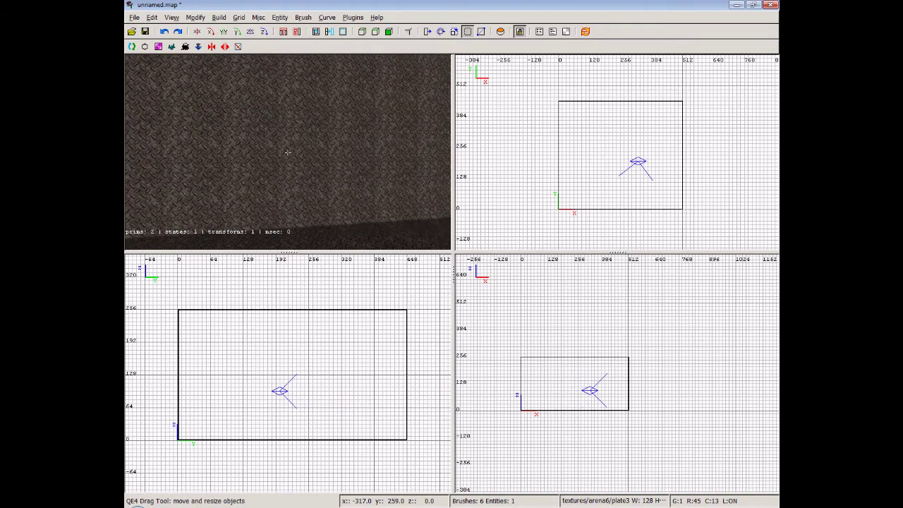
{"action": "key", "text": "Up"}
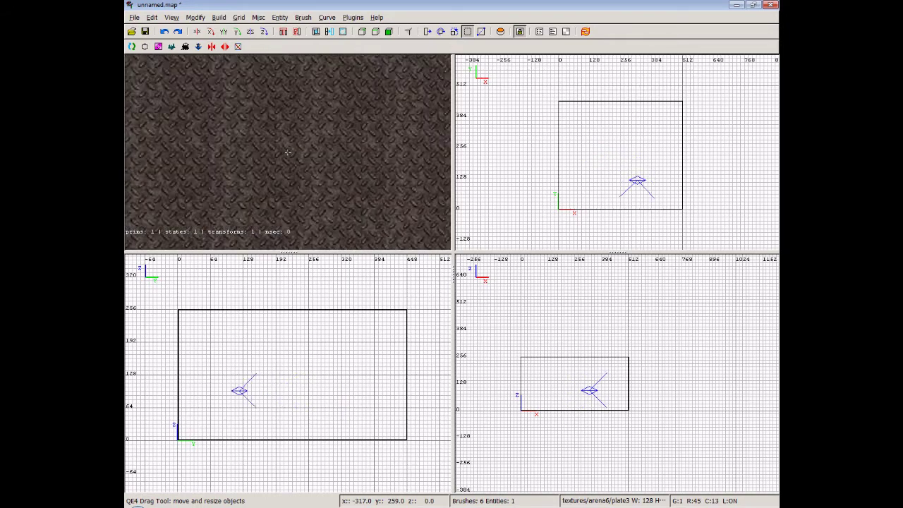
Draw a second brush beyond the room's positive X side, about 200 units long in X and 195 units high
{"action": "key", "text": "Down"}
{"action": "key", "text": "Down"}
{"action": "key", "text": "Down"}
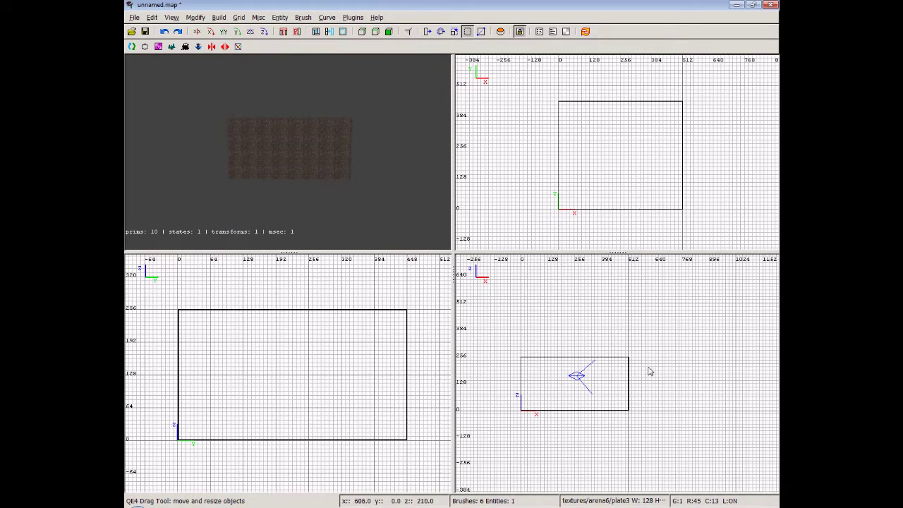
{"action": "left_click_drag", "start_coordinate": [650, 371], "coordinate": [685, 414]}
{"action": "scroll", "coordinate": [694, 397], "scroll_direction": "up", "scroll_amount": 2}
{"action": "right_click_drag", "start_coordinate": [695, 397], "coordinate": [590, 363]}
{"action": "left_click_drag", "start_coordinate": [587, 364], "coordinate": [663, 368]}
{"action": "left_click_drag", "start_coordinate": [592, 327], "coordinate": [602, 329]}
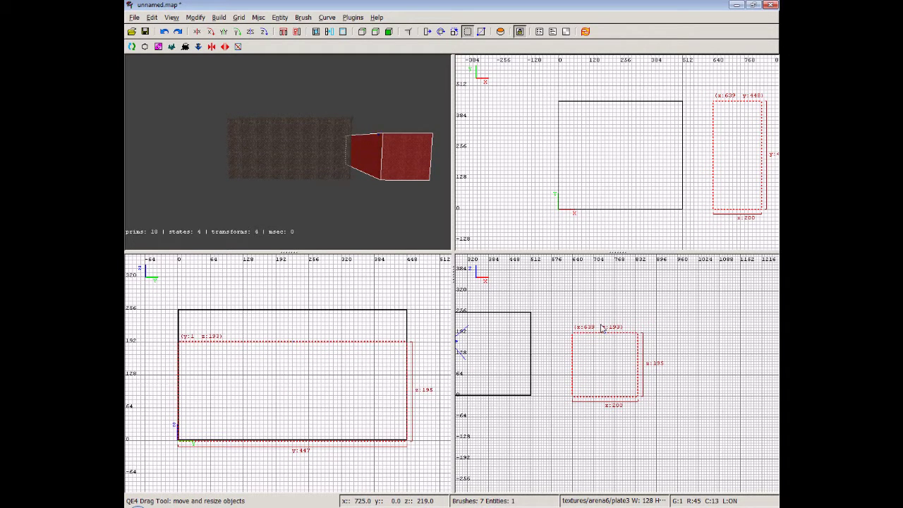
Shorten the second brush from both ends along the Y axis to about 227 units in the XY view
{"action": "right_click", "coordinate": [286, 151]}
{"action": "key", "text": "Up"}
{"action": "right_click", "coordinate": [286, 150]}
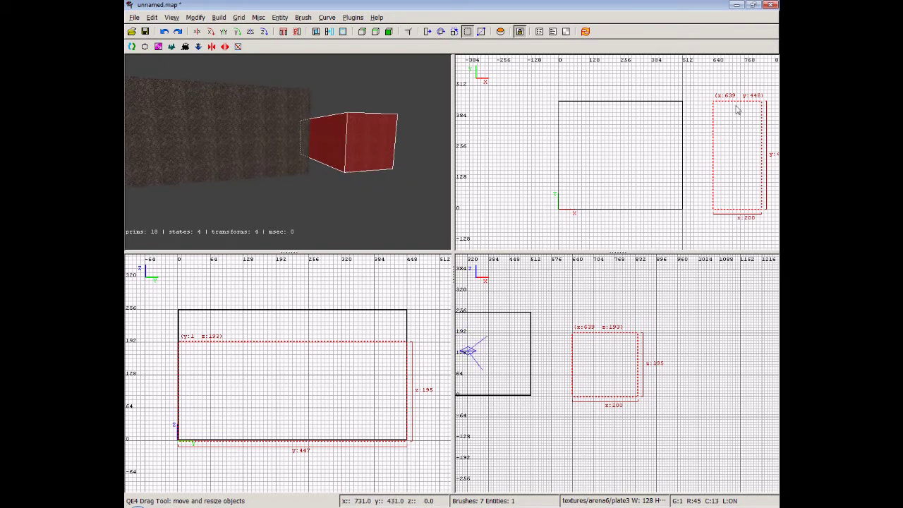
{"action": "left_click_drag", "start_coordinate": [732, 82], "coordinate": [732, 105]}
{"action": "left_click_drag", "start_coordinate": [745, 224], "coordinate": [738, 162]}
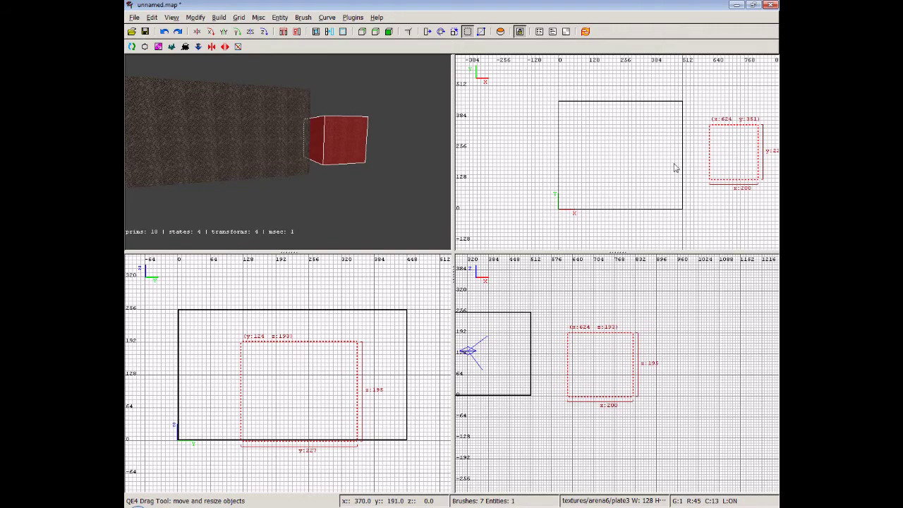
Hollow the second, smaller brush to turn it into a closed room
{"action": "right_click", "coordinate": [288, 153]}
{"action": "key", "text": "Up"}
{"action": "key", "text": "Up"}
{"action": "key", "text": "Down"}
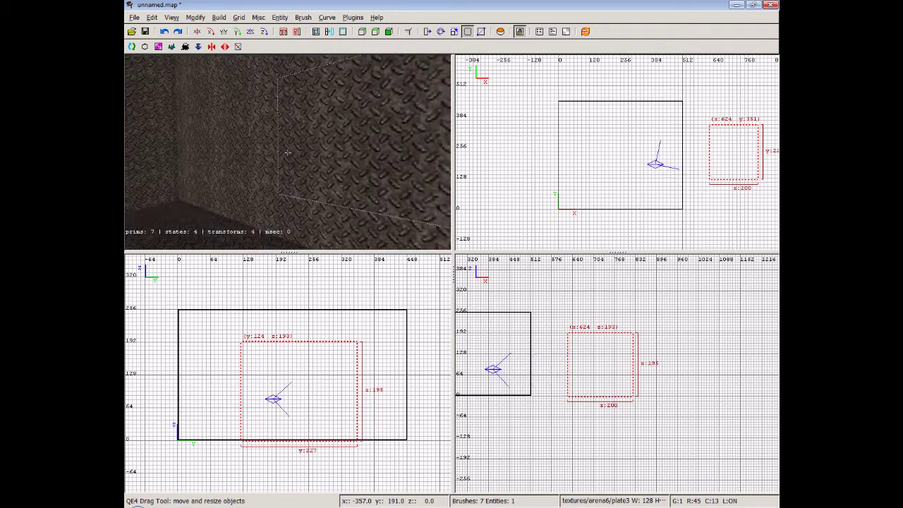
{"action": "right_click", "coordinate": [288, 152]}
{"action": "right_click", "coordinate": [350, 181]}
{"action": "key", "text": "Down"}
{"action": "key", "text": "Up"}
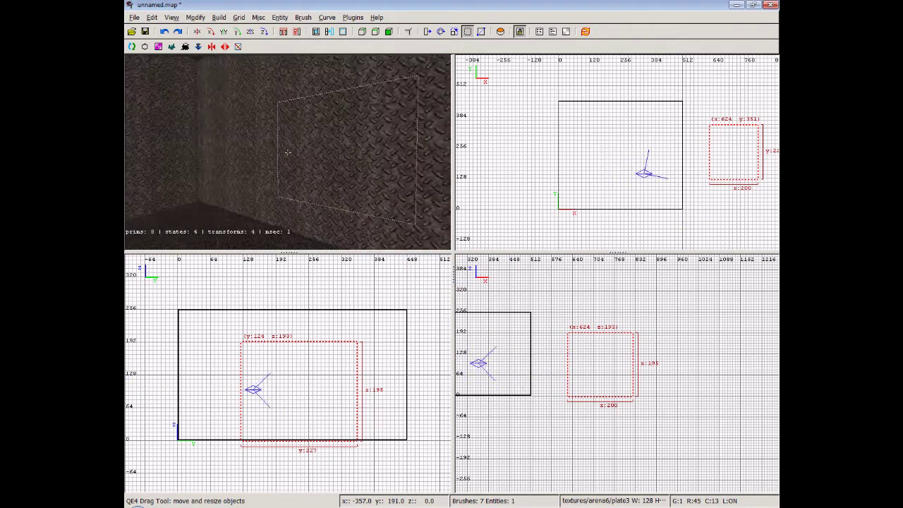
{"action": "key", "text": "Down"}
{"action": "key", "text": "Right"}
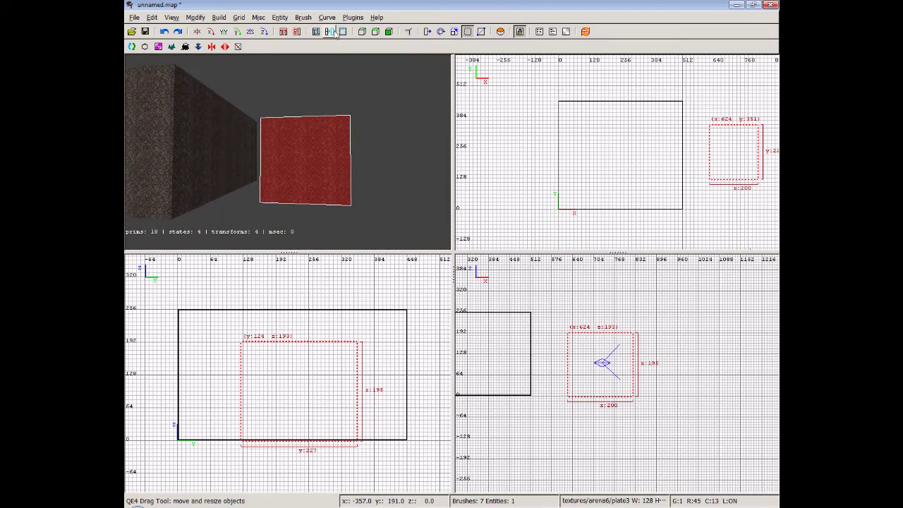
{"action": "left_click", "coordinate": [343, 32]}
Fly the camera into the larger room and examine its interior walls from several distances
{"action": "right_click", "coordinate": [287, 152]}
{"action": "key", "text": "Left"}
{"action": "key", "text": "Up"}
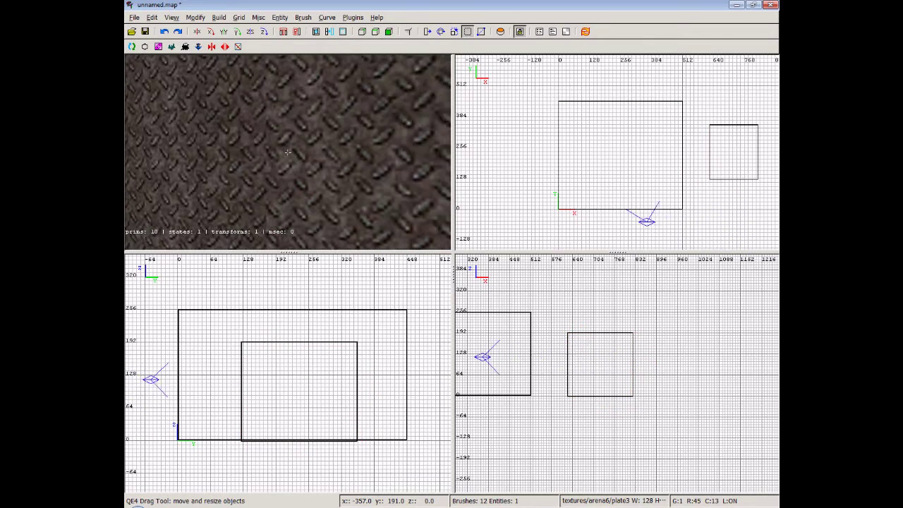
{"action": "key", "text": "Up"}
{"action": "key", "text": "Up"}
{"action": "key", "text": "Up"}
{"action": "key", "text": "Up"}
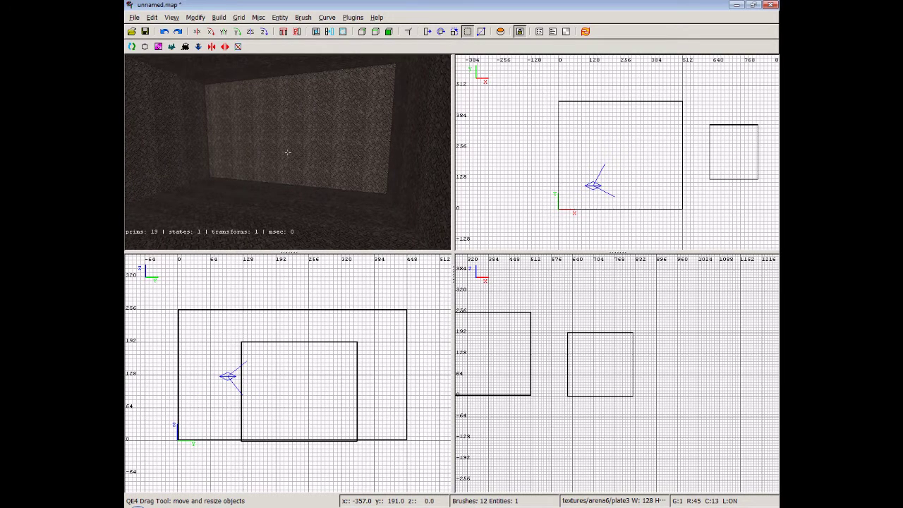
{"action": "key", "text": "Left"}
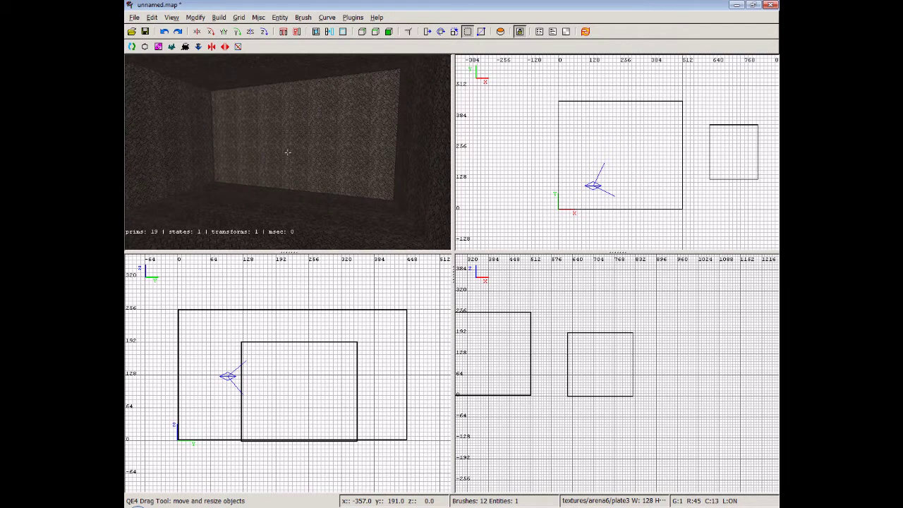
{"action": "key", "text": "Up"}
{"action": "key", "text": "Left"}
{"action": "key", "text": "Down"}
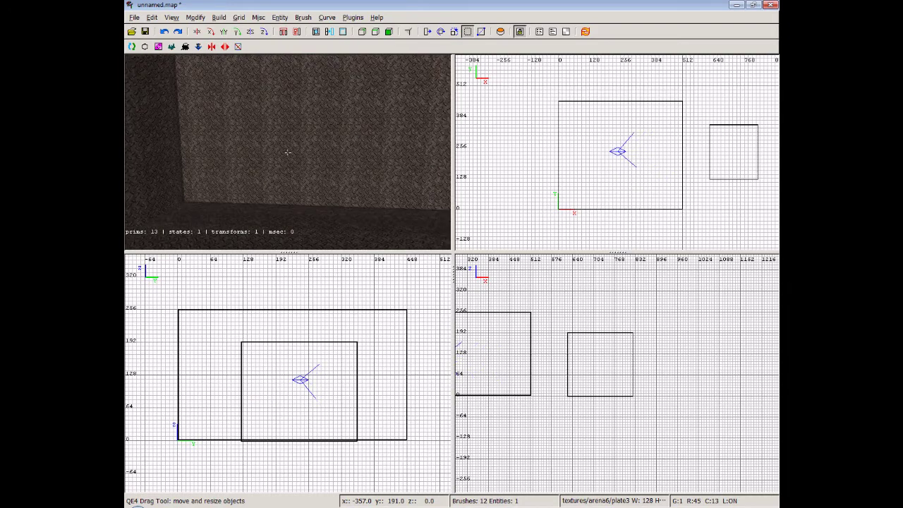
{"action": "key", "text": "Right"}
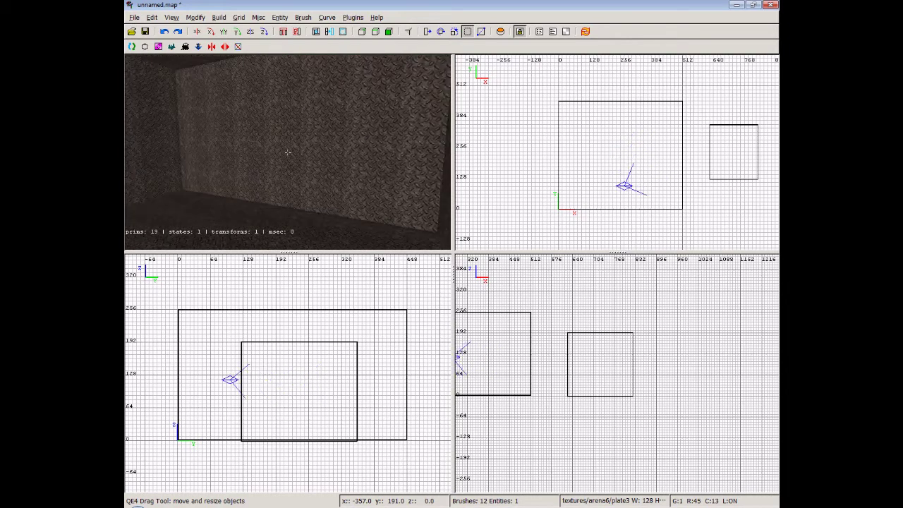
Fly the camera outside the rooms and examine the gap between the larger and the smaller one
{"action": "key", "text": "Left"}
{"action": "key", "text": "Up"}
{"action": "key", "text": "Up"}
{"action": "key", "text": "Up"}
{"action": "key", "text": "Up"}
{"action": "key", "text": "Up"}
{"action": "key", "text": "Up"}
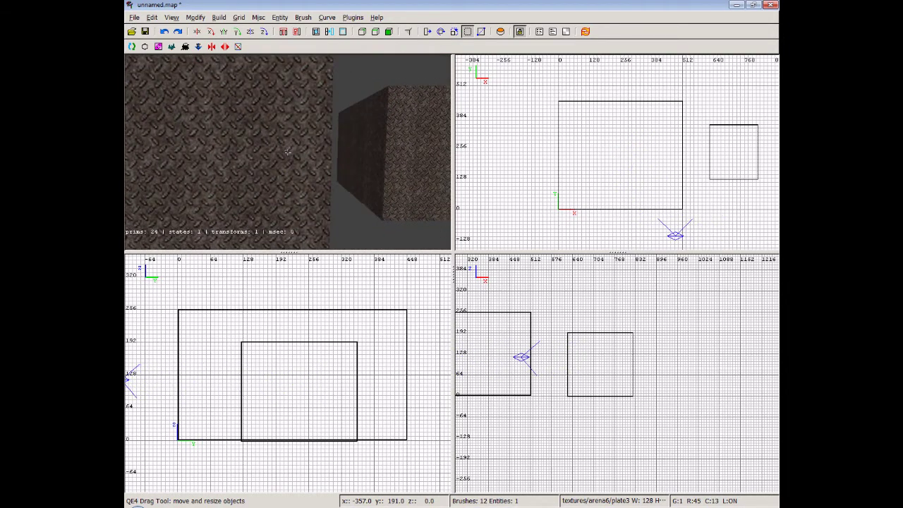
{"action": "key", "text": "Up"}
{"action": "key", "text": "Up"}
{"action": "key", "text": "Up"}
{"action": "key", "text": "Up"}
{"action": "key", "text": "Up"}
{"action": "key", "text": "Up"}
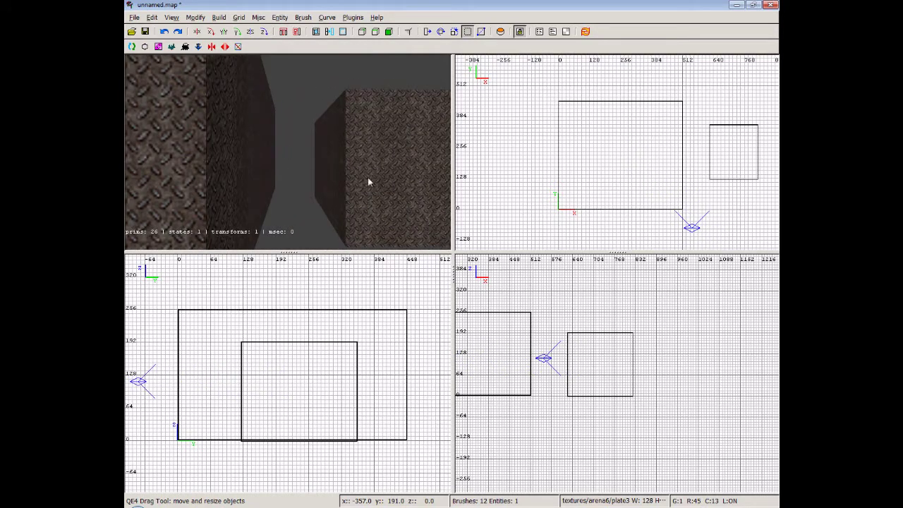
Draw a connecting brush overlapping the facing walls of both rooms, about 183 units in X, 37 in Y and 80 high
{"action": "right_click_drag", "start_coordinate": [666, 168], "coordinate": [570, 146]}
{"action": "scroll", "coordinate": [662, 169], "scroll_direction": "up", "scroll_amount": 2}
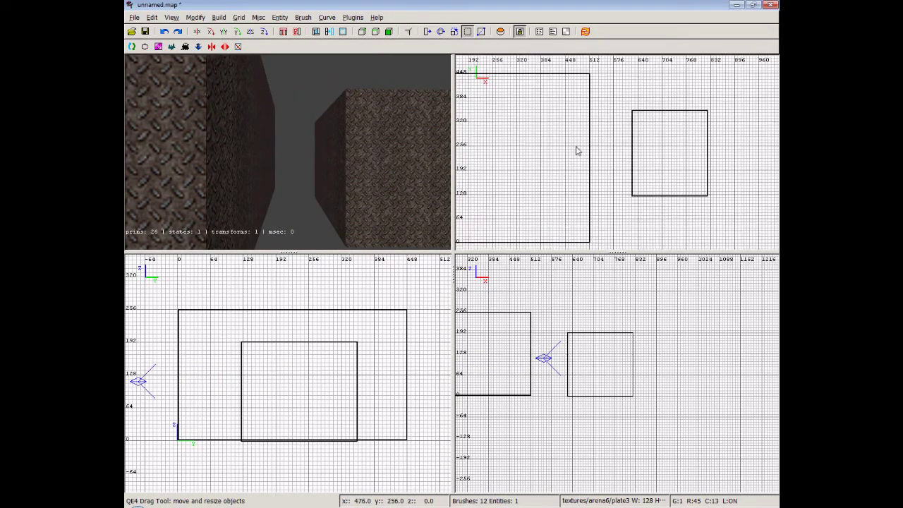
{"action": "left_click_drag", "start_coordinate": [581, 144], "coordinate": [651, 157]}
{"action": "left_click_drag", "start_coordinate": [532, 446], "coordinate": [548, 420]}
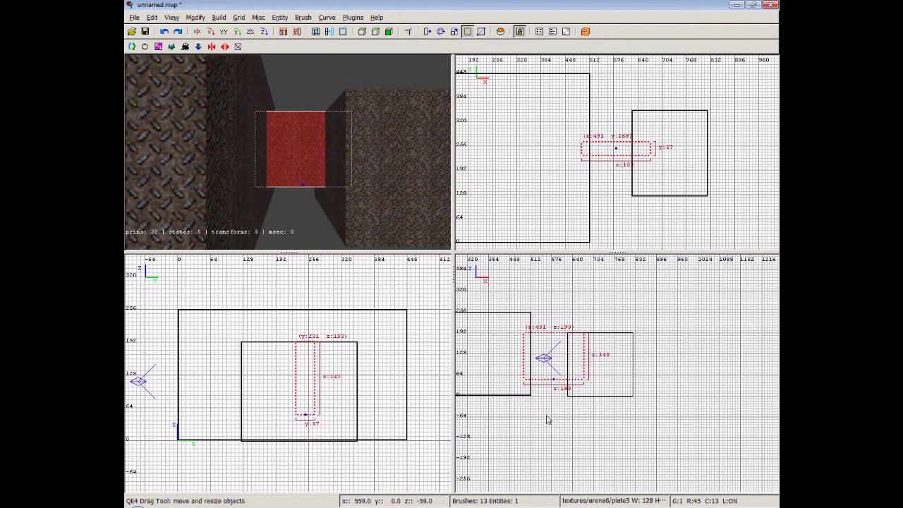
{"action": "mouse_move", "coordinate": [565, 322]}
{"action": "left_mouse_down"}
{"action": "mouse_move", "coordinate": [567, 379]}
{"action": "mouse_move", "coordinate": [564, 359]}
{"action": "left_mouse_up"}
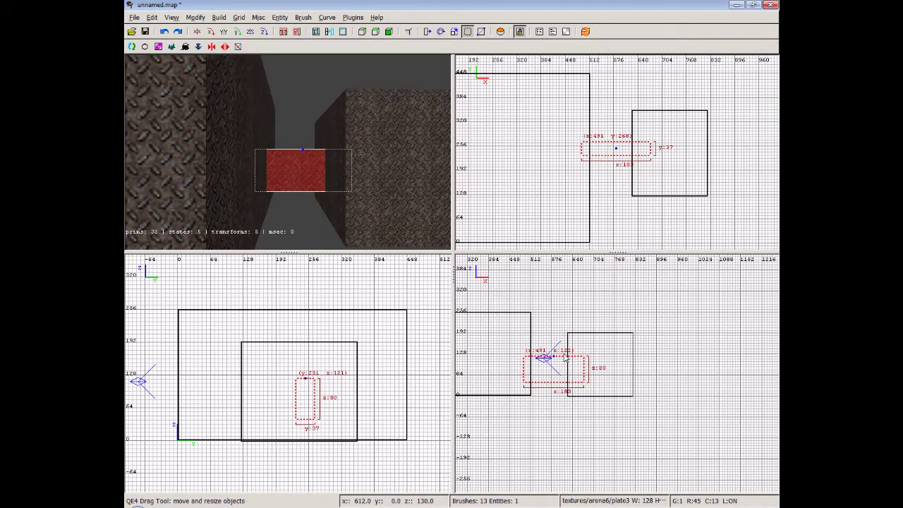
Widen the connecting brush along the Y axis to about 85 units in the YZ view
{"action": "right_click", "coordinate": [347, 190]}
{"action": "key", "text": "Up"}
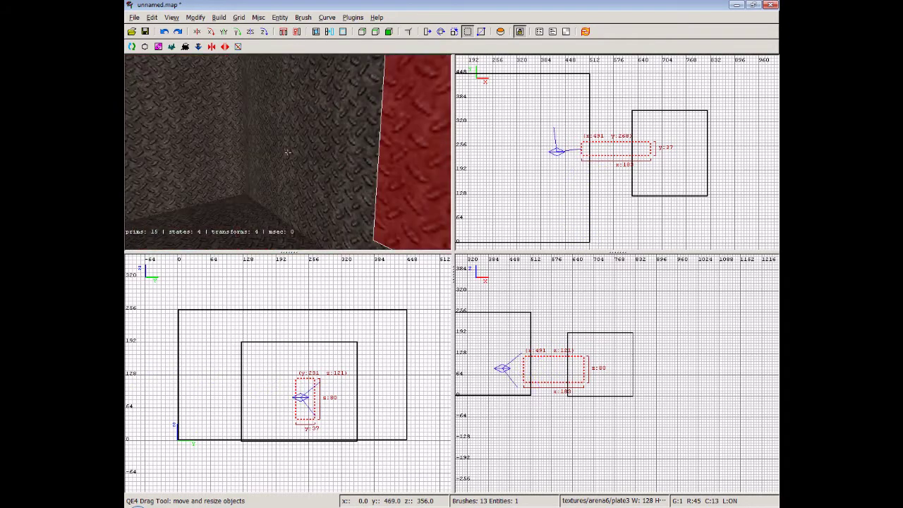
{"action": "key", "text": "Down"}
{"action": "key", "text": "Left"}
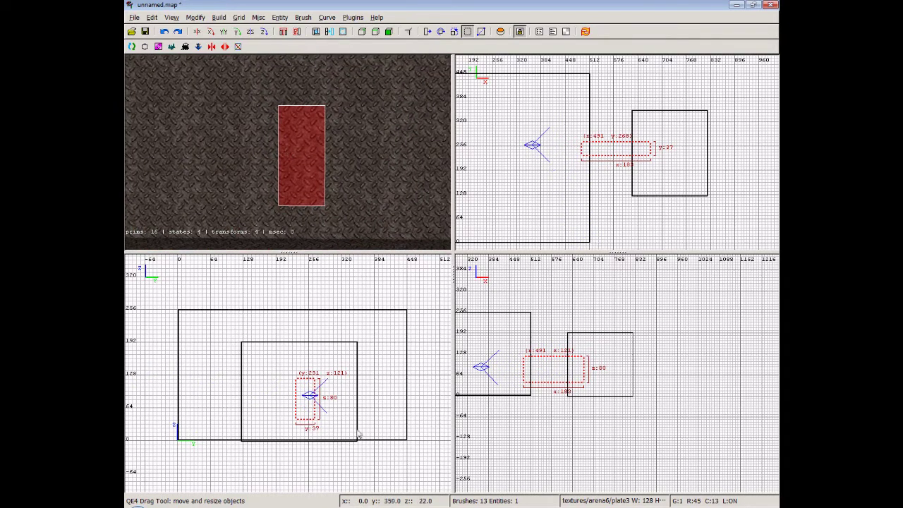
{"action": "mouse_move", "coordinate": [293, 407]}
{"action": "left_mouse_down"}
{"action": "mouse_move", "coordinate": [274, 395]}
{"action": "mouse_move", "coordinate": [308, 397]}
{"action": "mouse_move", "coordinate": [260, 397]}
{"action": "left_mouse_up"}
Examine from inside and outside the rooms how the connecting brush overlaps their facing walls, toggling its selection
{"action": "right_click_drag", "start_coordinate": [345, 184], "coordinate": [287, 152]}
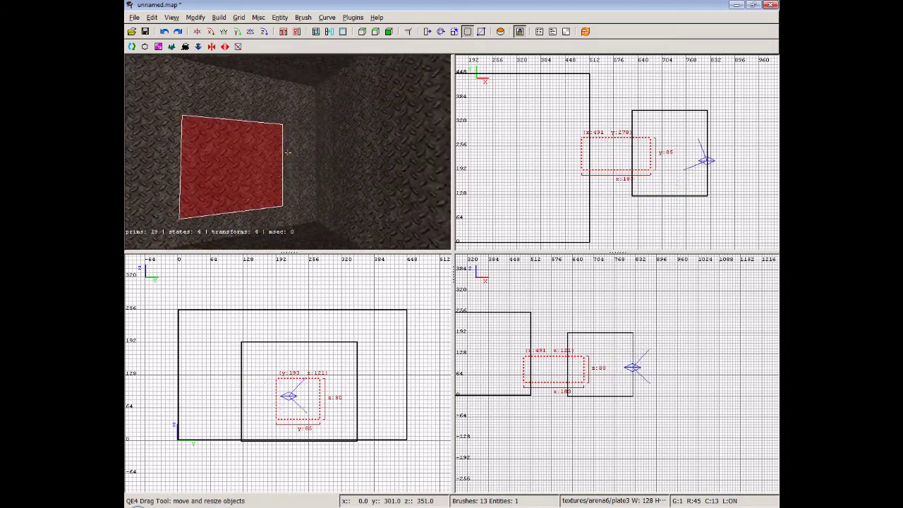
{"action": "key", "text": "Left"}
{"action": "key", "text": "Left"}
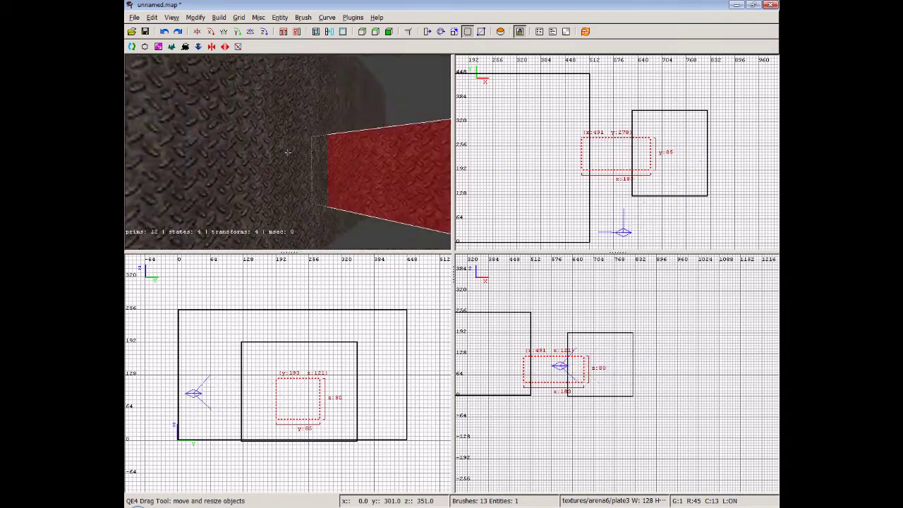
{"action": "right_click_drag", "start_coordinate": [287, 151], "coordinate": [288, 152]}
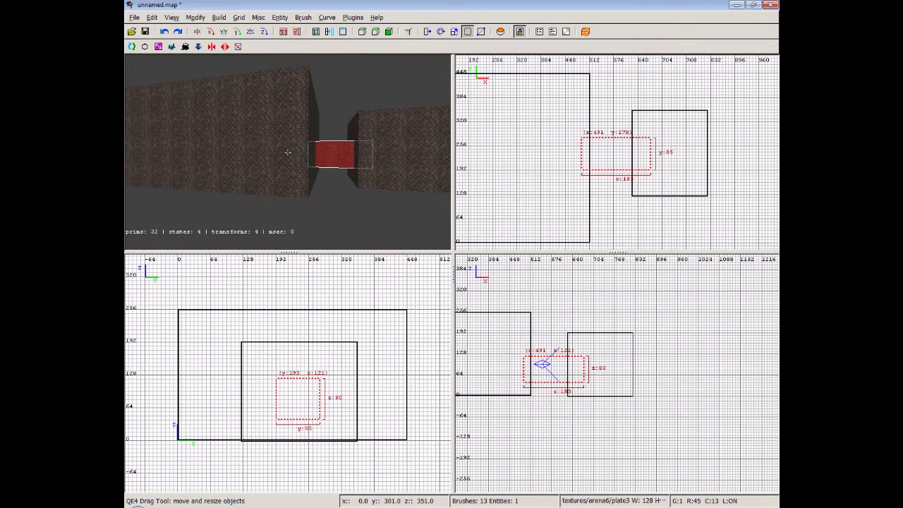
{"action": "key", "text": "Escape"}
{"action": "right_click", "coordinate": [287, 153]}
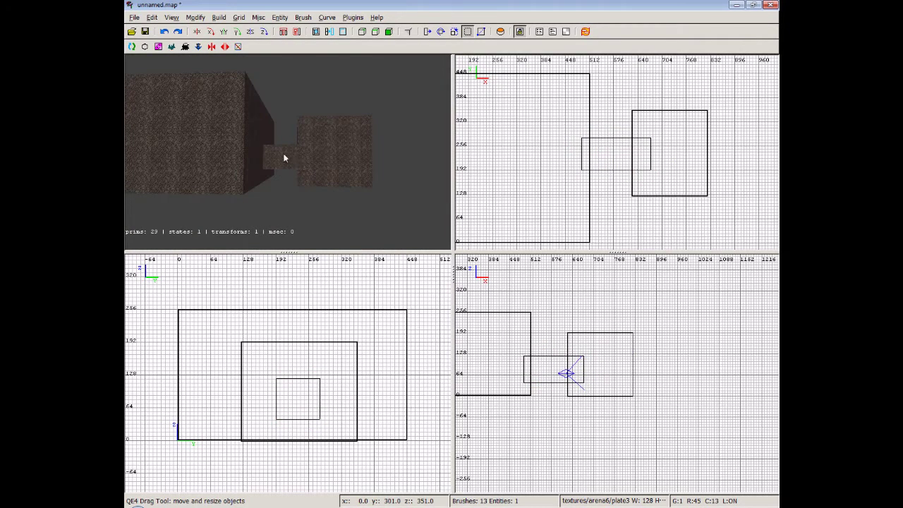
{"action": "left_click", "coordinate": [285, 158], "text": "shift"}
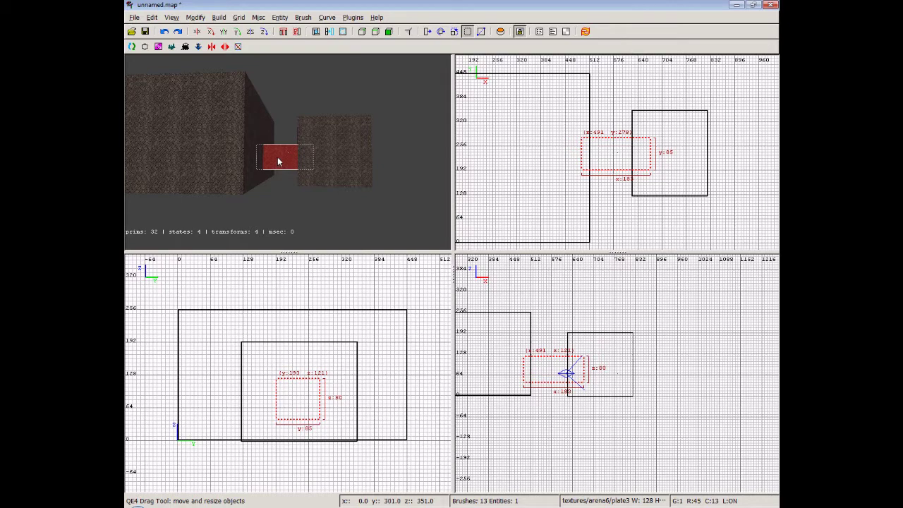
{"action": "right_click", "coordinate": [278, 162]}
{"action": "key", "text": "Up"}
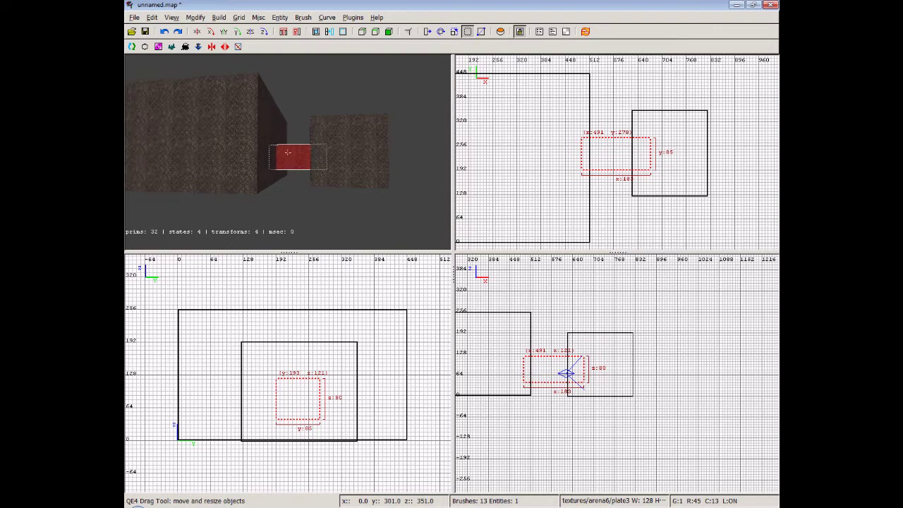
{"action": "key", "text": "Down"}
{"action": "right_click", "coordinate": [278, 161]}
{"action": "key", "text": "Escape"}
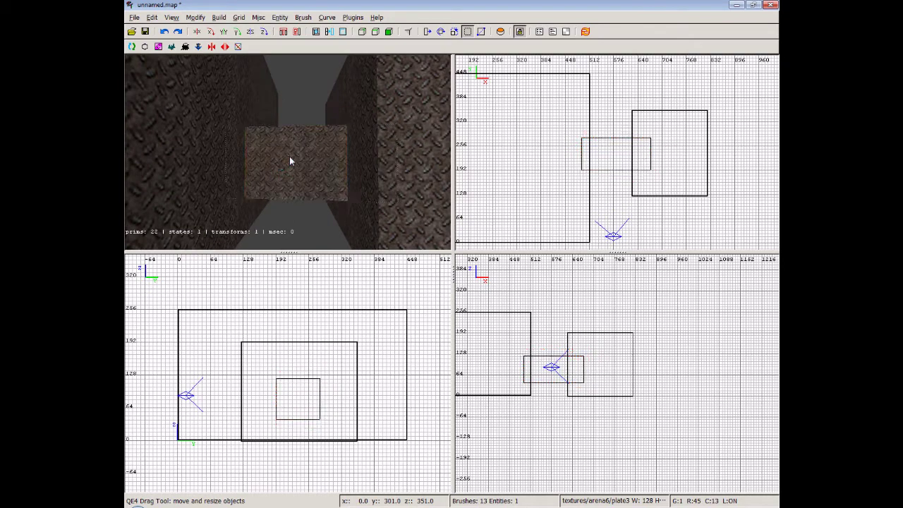
Subtract the connecting brush from the walls of both rooms with CSG Subtract
{"action": "left_click", "coordinate": [289, 157], "text": "shift"}
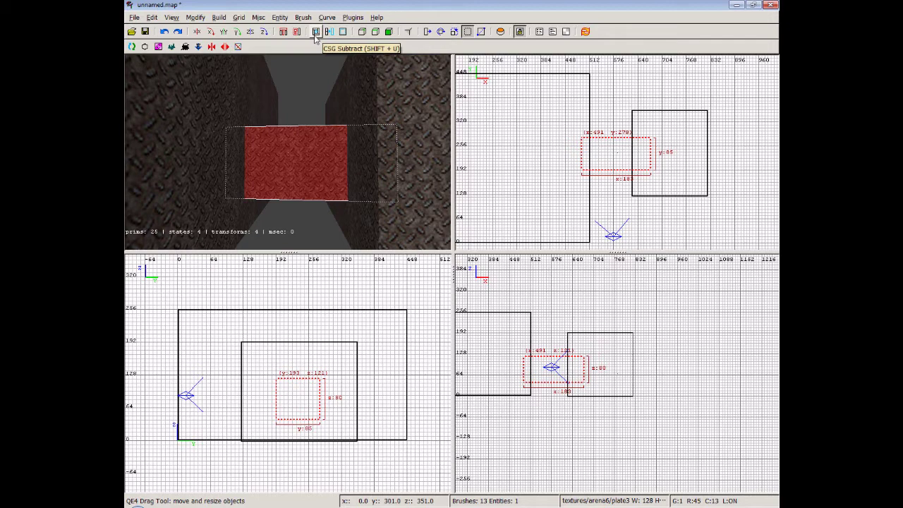
{"action": "left_click", "coordinate": [315, 34]}
{"action": "scroll", "coordinate": [243, 390], "scroll_direction": "up", "scroll_amount": 1}
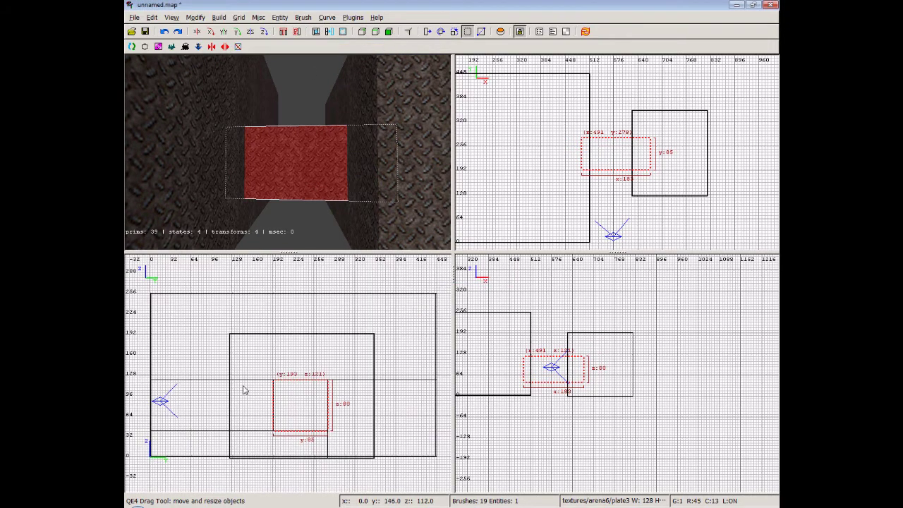
Select the wall pieces around the cut opening inside the larger room and examine how the subtraction divided the wall
{"action": "right_click", "coordinate": [246, 210]}
{"action": "key", "text": "Up"}
{"action": "key", "text": "Left"}
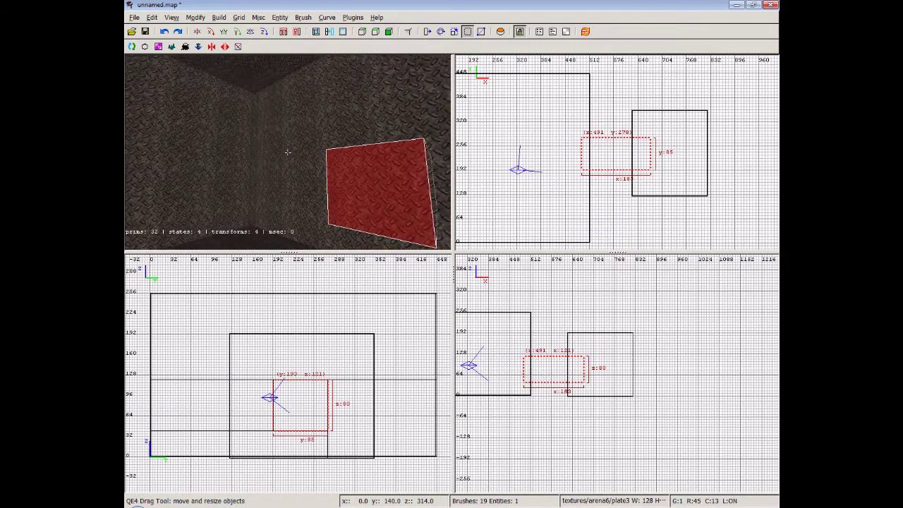
{"action": "right_click", "coordinate": [287, 152]}
{"action": "key", "text": "Escape"}
{"action": "left_click", "coordinate": [300, 103], "text": "shift"}
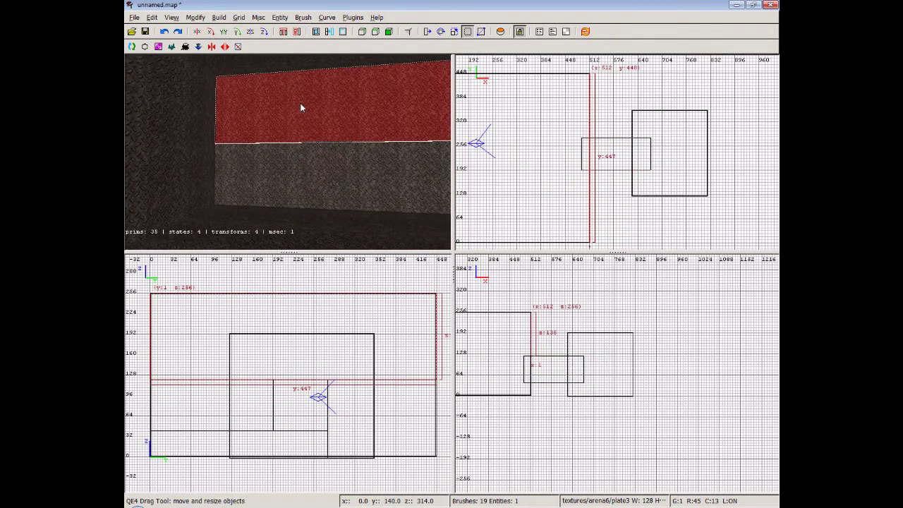
{"action": "left_click", "coordinate": [290, 167], "text": "shift"}
{"action": "left_click", "coordinate": [378, 179], "text": "shift"}
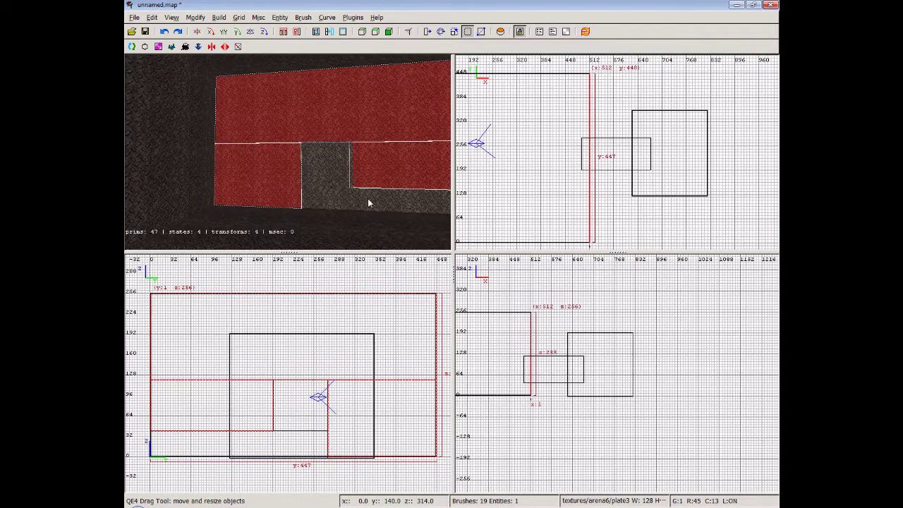
{"action": "right_click", "coordinate": [358, 178]}
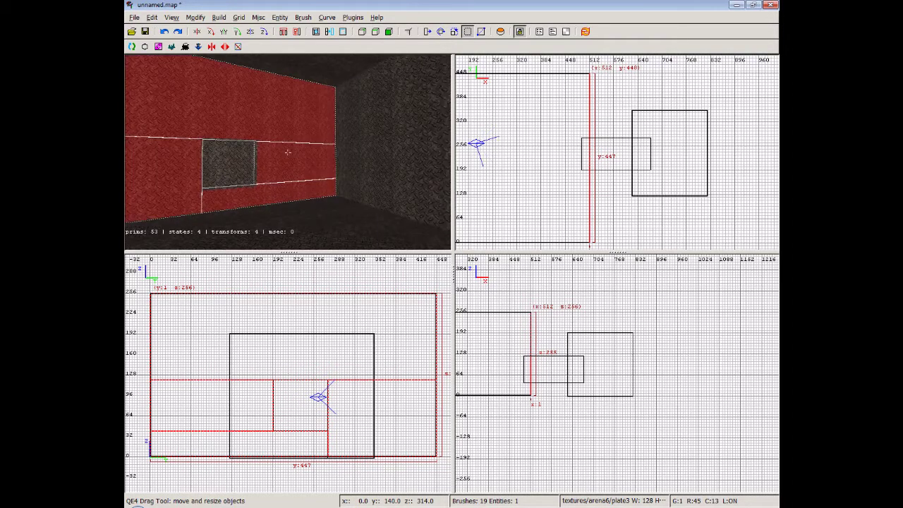
{"action": "key", "text": "Up"}
{"action": "key", "text": "Left"}
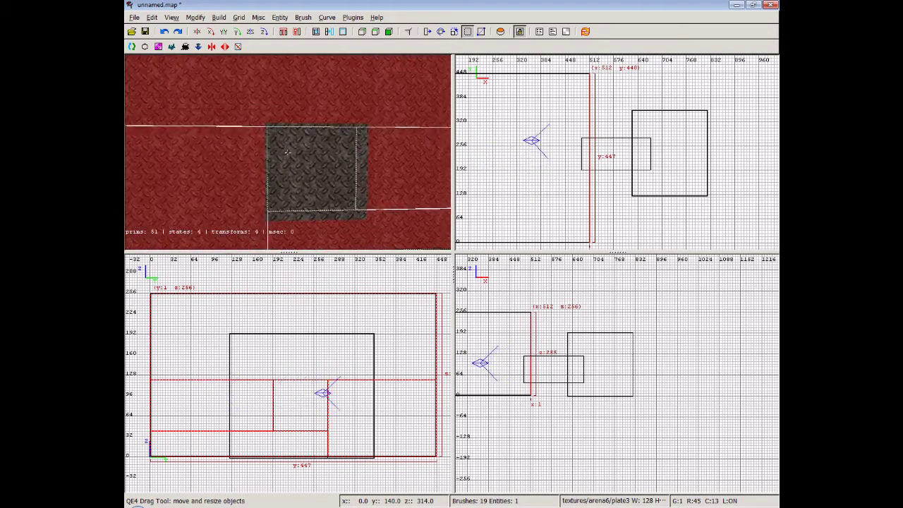
{"action": "key", "text": "Escape"}
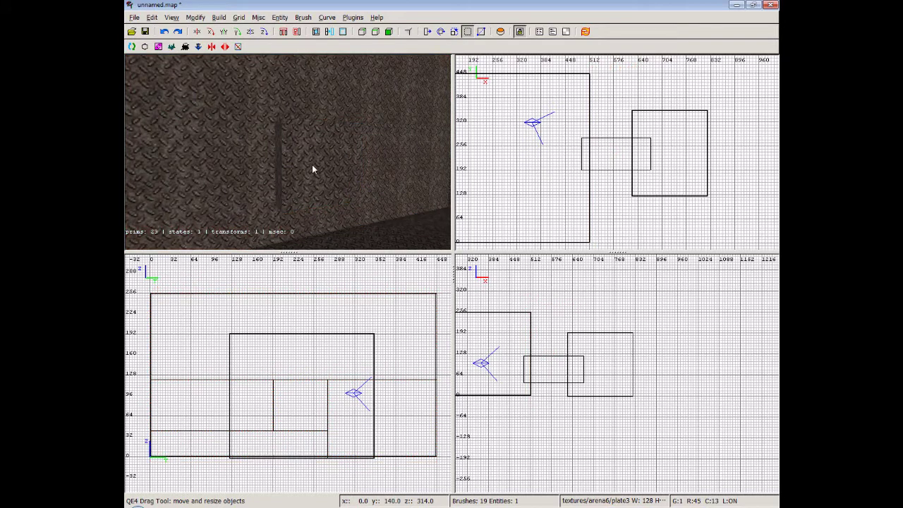
Hollow the connecting brush between the rooms and delete its end piece on the larger room's side
{"action": "left_click", "coordinate": [318, 168], "text": "shift"}
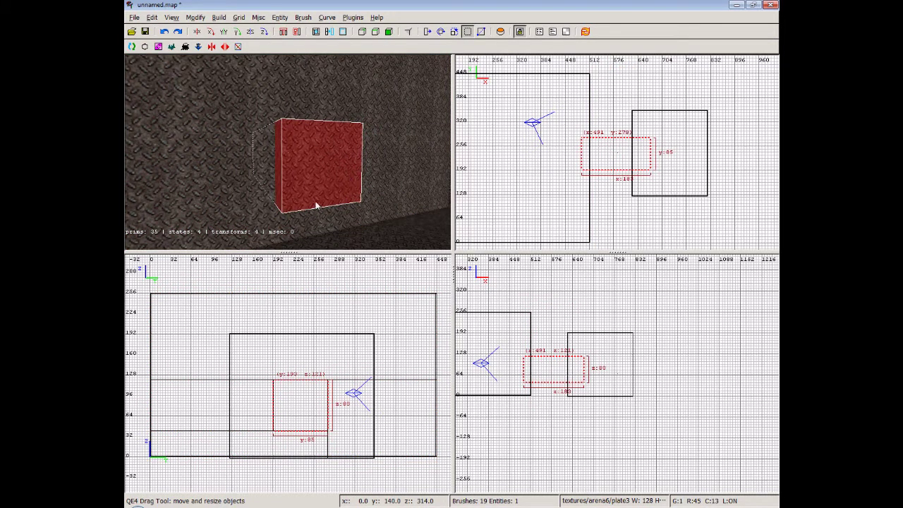
{"action": "left_click", "coordinate": [343, 31]}
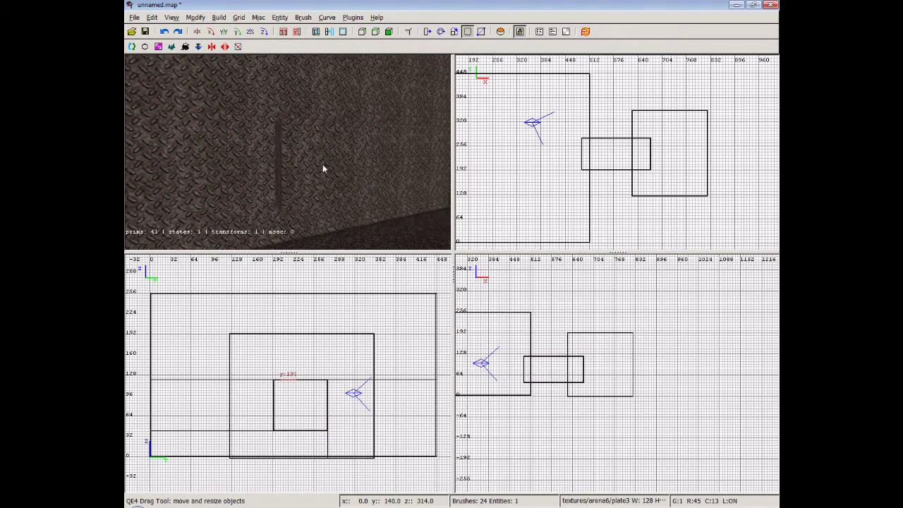
{"action": "left_click", "coordinate": [312, 165], "text": "shift"}
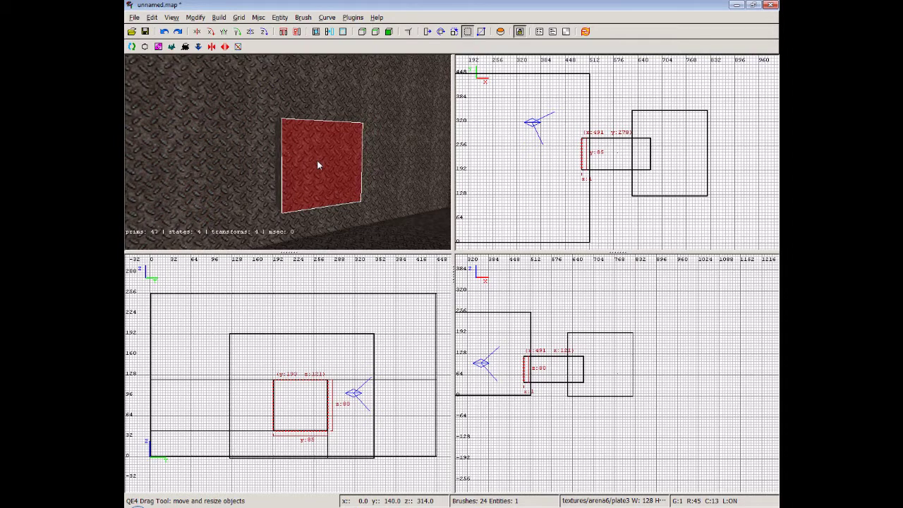
{"action": "key", "text": "BackSpace"}
Delete the hollowed corridor's end piece on the smaller room's side
{"action": "right_click", "coordinate": [317, 161]}
{"action": "key", "text": "Up"}
{"action": "key", "text": "Right"}
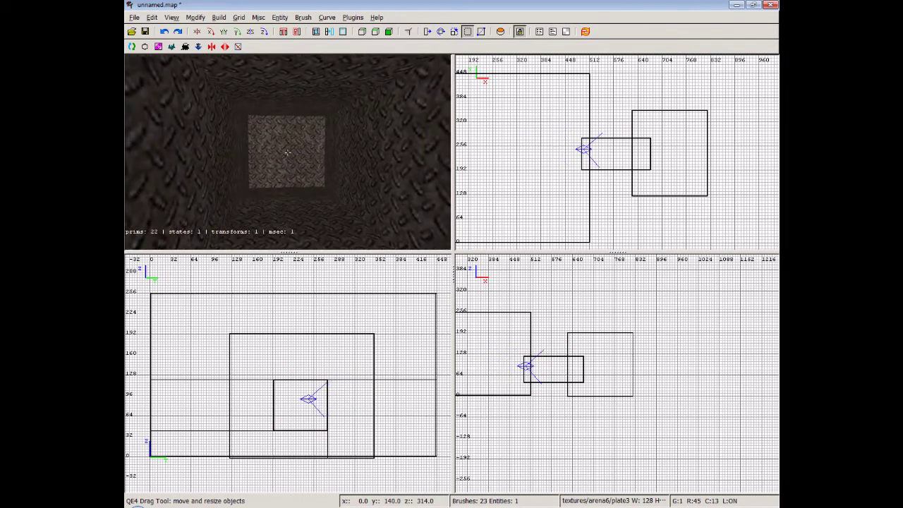
{"action": "left_click", "coordinate": [299, 149], "text": "shift"}
{"action": "key", "text": "BackSpace"}
Select both side walls of the corridor and shorten them to the larger room's wall at x 512
{"action": "right_click", "coordinate": [301, 158]}
{"action": "key", "text": "Up"}
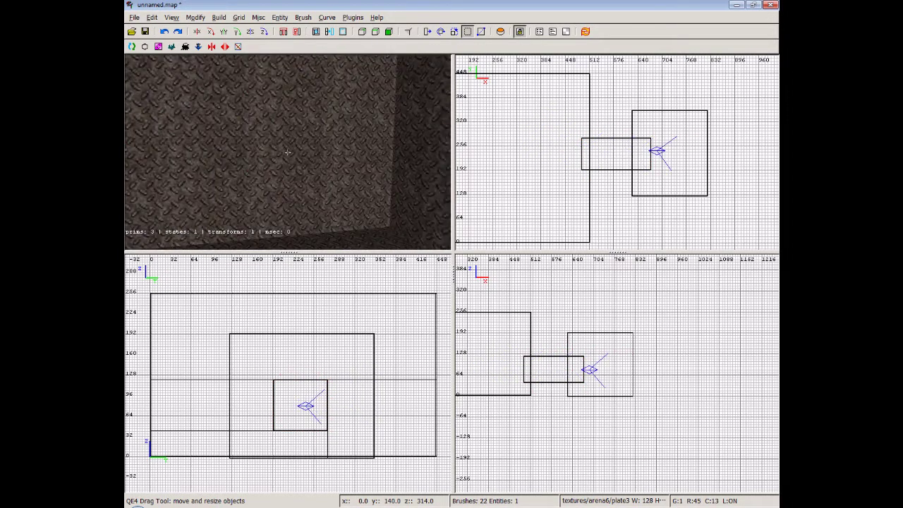
{"action": "key", "text": "Up"}
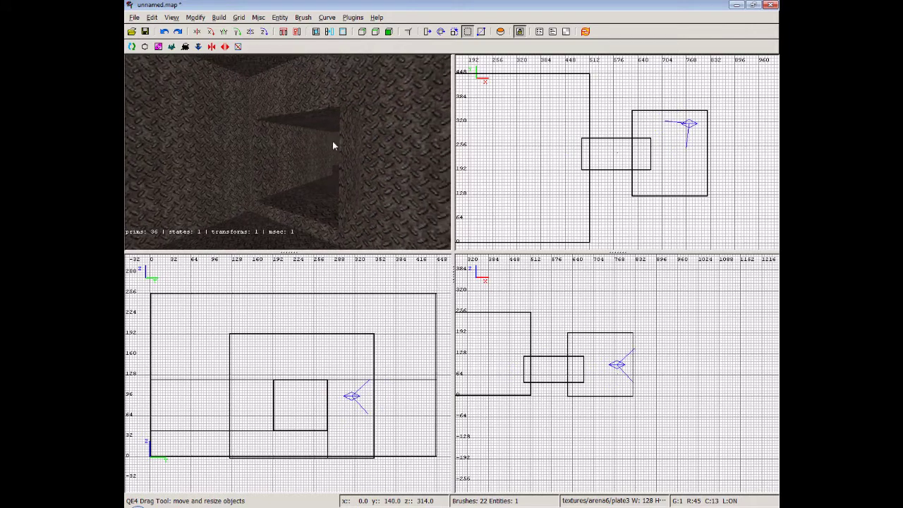
{"action": "left_click", "coordinate": [338, 148], "text": "shift"}
{"action": "left_click", "coordinate": [280, 157], "text": "shift"}
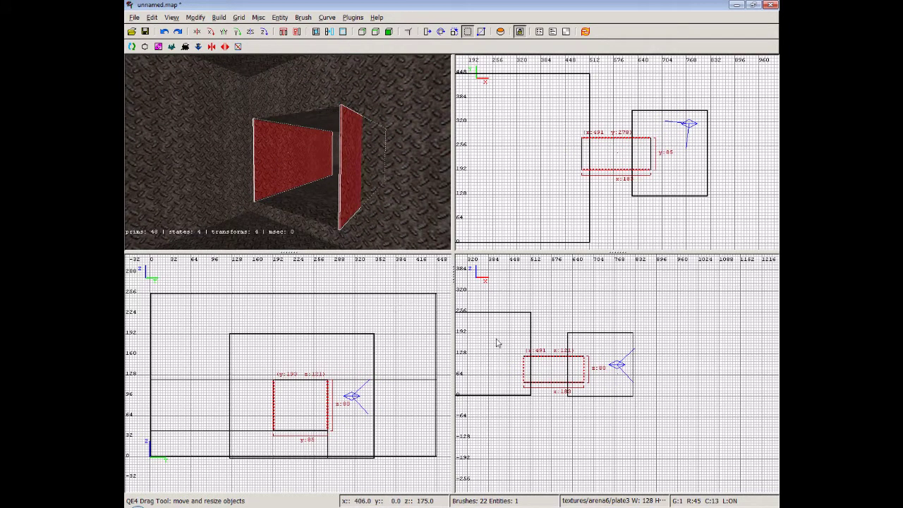
{"action": "scroll", "coordinate": [511, 344], "scroll_direction": "up", "scroll_amount": 1}
{"action": "scroll", "coordinate": [507, 324], "scroll_direction": "down", "scroll_amount": 1}
{"action": "scroll", "coordinate": [512, 336], "scroll_direction": "up", "scroll_amount": 1}
{"action": "right_click_drag", "start_coordinate": [513, 339], "coordinate": [567, 340]}
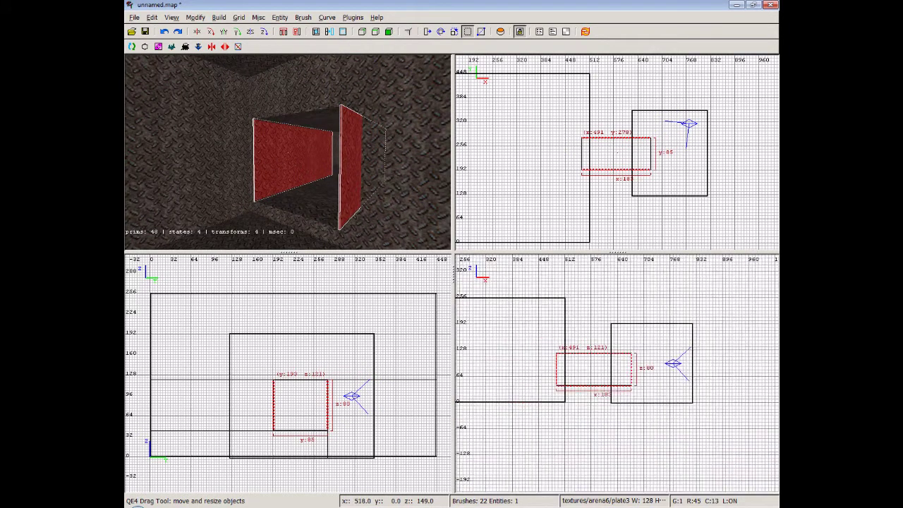
{"action": "scroll", "coordinate": [540, 354], "scroll_direction": "up", "scroll_amount": 2}
{"action": "left_click_drag", "start_coordinate": [498, 346], "coordinate": [533, 344]}
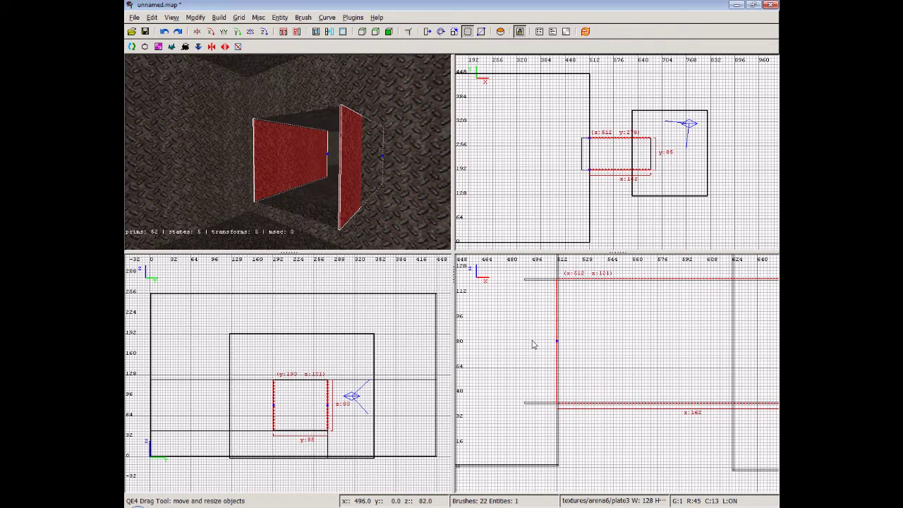
Shorten the other end of the corridor's side walls to the smaller room's wall, giving them an X length of 113, and deselect them
{"action": "right_click_drag", "start_coordinate": [657, 359], "coordinate": [477, 351]}
{"action": "left_click_drag", "start_coordinate": [657, 339], "coordinate": [594, 344]}
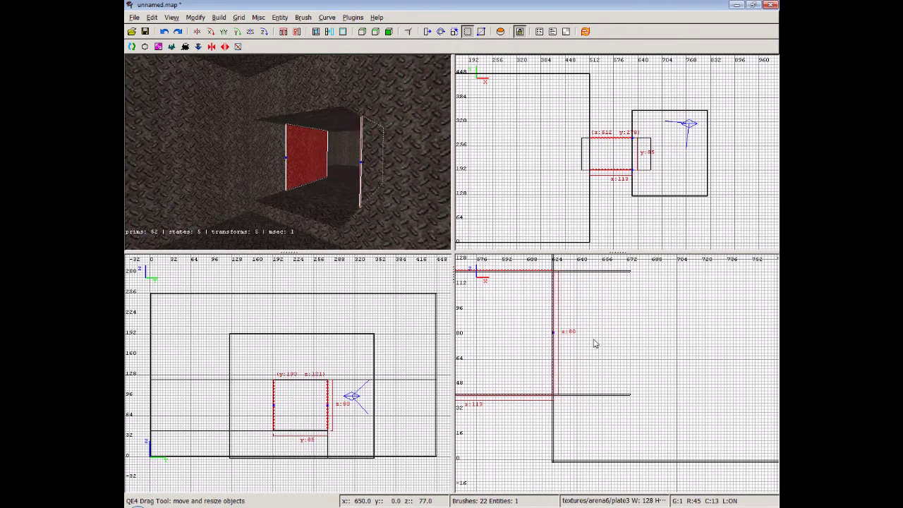
{"action": "key", "text": "Escape"}
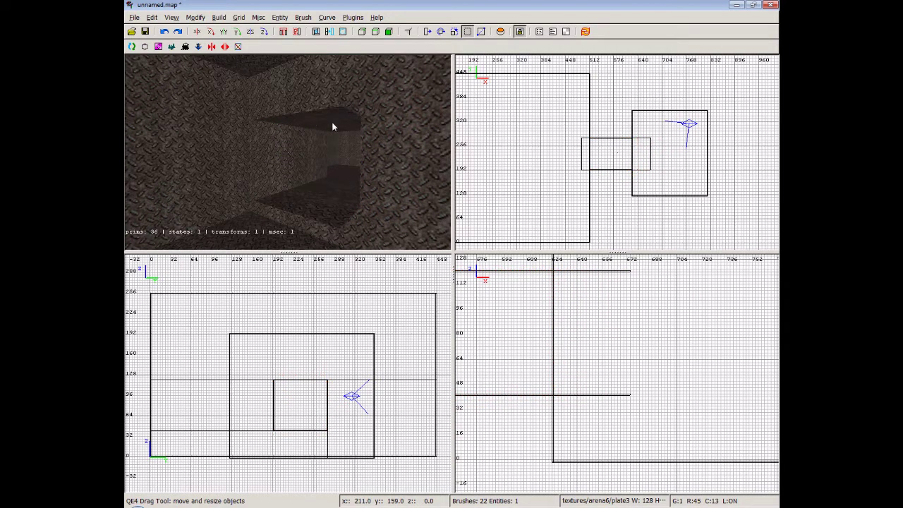
Select the corridor's ceiling and floor and pull their end on the larger room's side in to about x 501
{"action": "left_click", "coordinate": [334, 127], "text": "shift"}
{"action": "left_click", "coordinate": [330, 198], "text": "shift"}
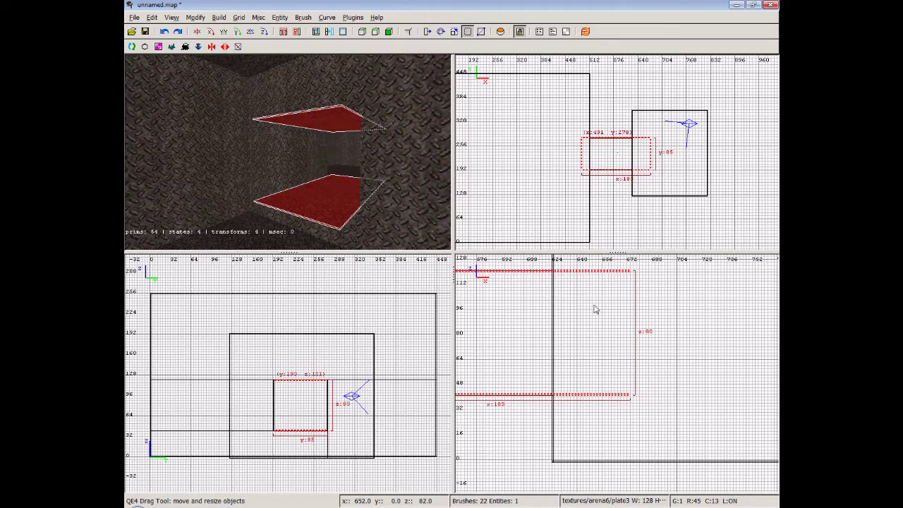
{"action": "mouse_move", "coordinate": [650, 293]}
{"action": "left_mouse_down"}
{"action": "mouse_move", "coordinate": [637, 300]}
{"action": "mouse_move", "coordinate": [640, 292]}
{"action": "mouse_move", "coordinate": [649, 307]}
{"action": "mouse_move", "coordinate": [651, 297]}
{"action": "left_mouse_up"}
{"action": "scroll", "coordinate": [600, 161], "scroll_direction": "up", "scroll_amount": 1}
{"action": "scroll", "coordinate": [524, 153], "scroll_direction": "up", "scroll_amount": 1}
{"action": "right_click_drag", "start_coordinate": [524, 154], "coordinate": [561, 189]}
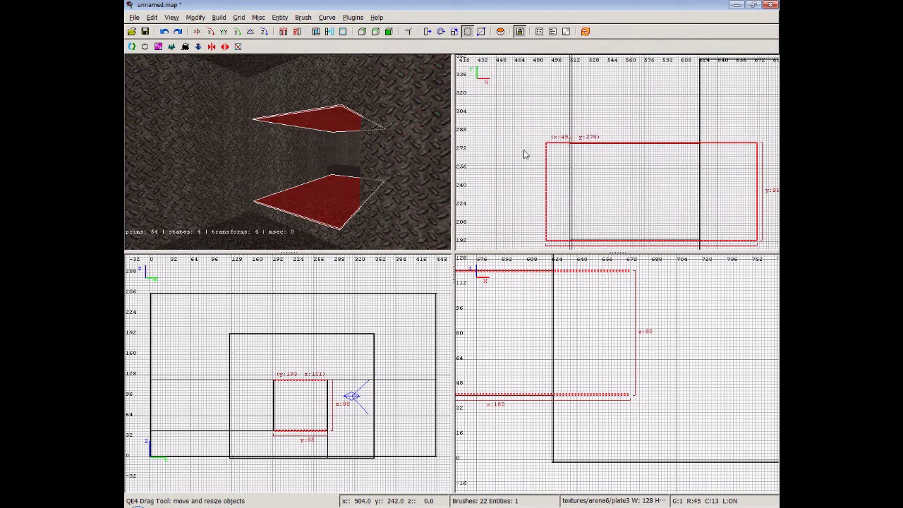
{"action": "left_click_drag", "start_coordinate": [529, 177], "coordinate": [563, 183]}
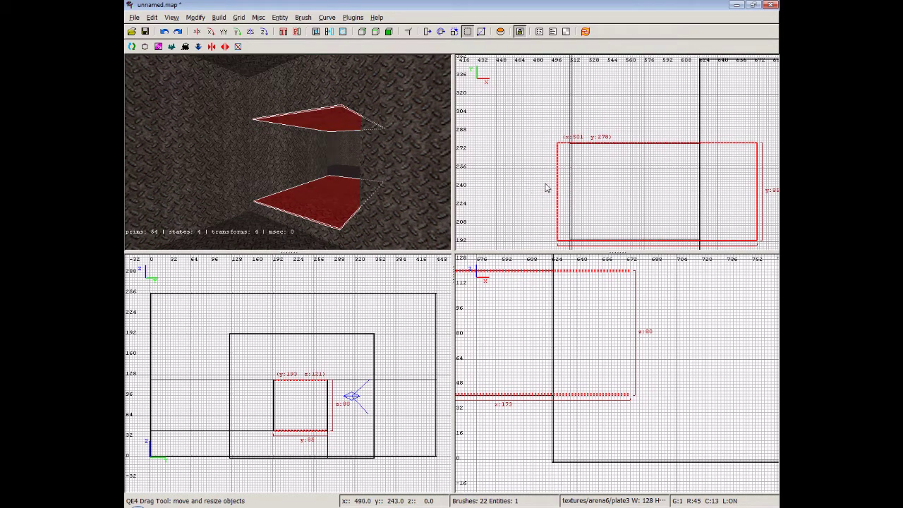
Examine the selected corridor ceiling and floor from outside and inside the rooms
{"action": "right_click", "coordinate": [277, 148]}
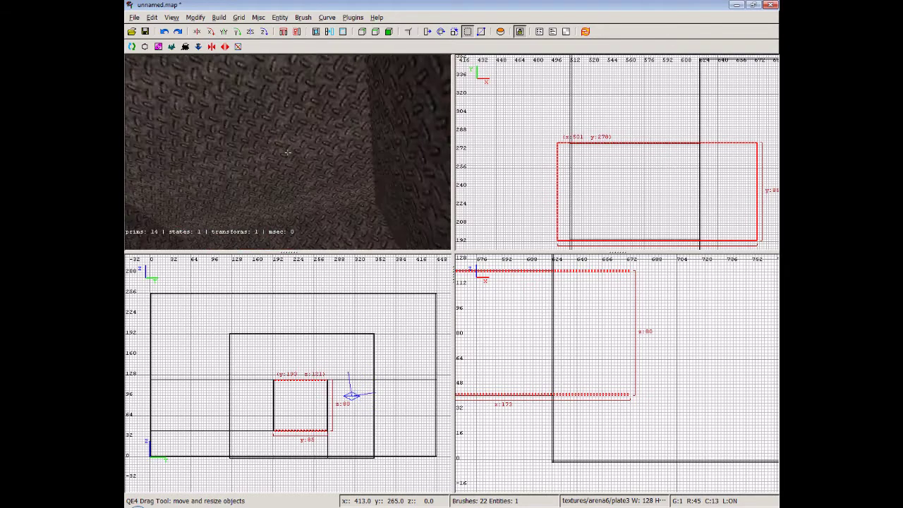
{"action": "key", "text": "Up"}
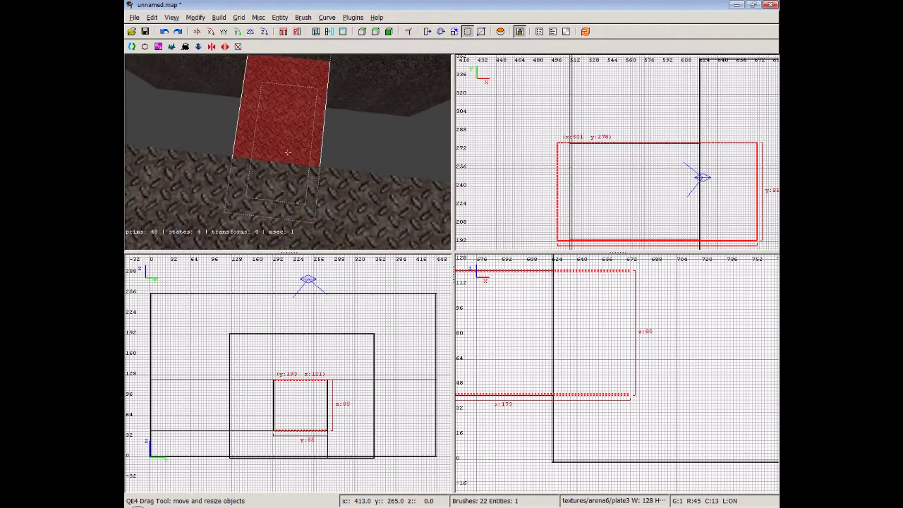
{"action": "key", "text": "Down"}
{"action": "key", "text": "Down"}
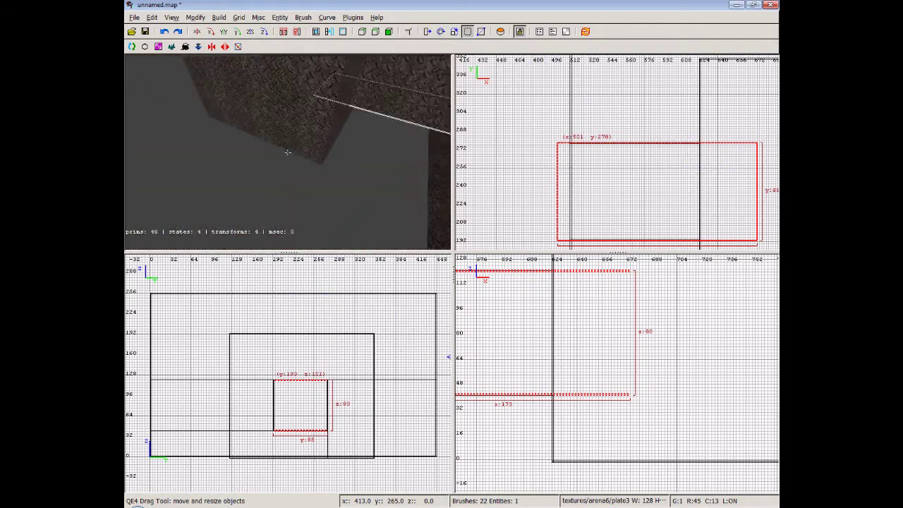
{"action": "key", "text": "Up"}
{"action": "key", "text": "Up"}
{"action": "key", "text": "Down"}
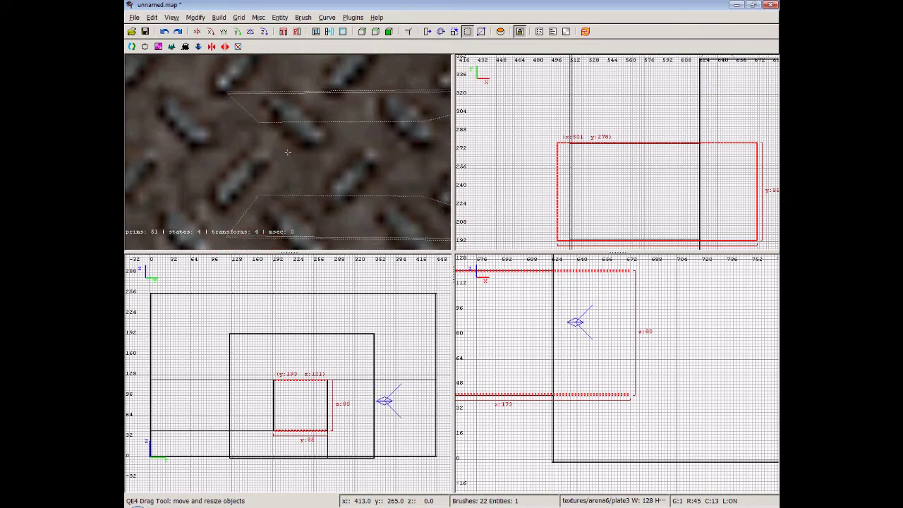
{"action": "key", "text": "Up"}
{"action": "right_click", "coordinate": [288, 153]}
{"action": "right_click", "coordinate": [281, 148]}
{"action": "key", "text": "Down"}
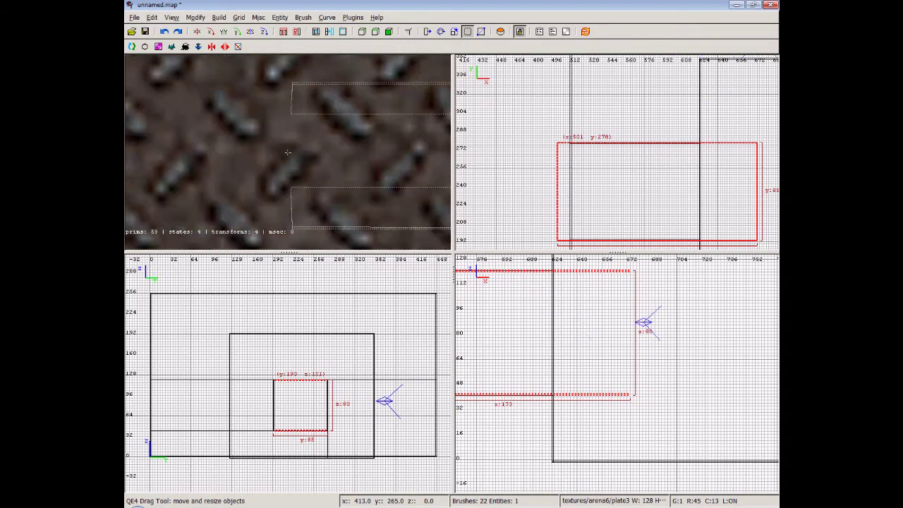
{"action": "key", "text": "Left"}
{"action": "right_click", "coordinate": [288, 152]}
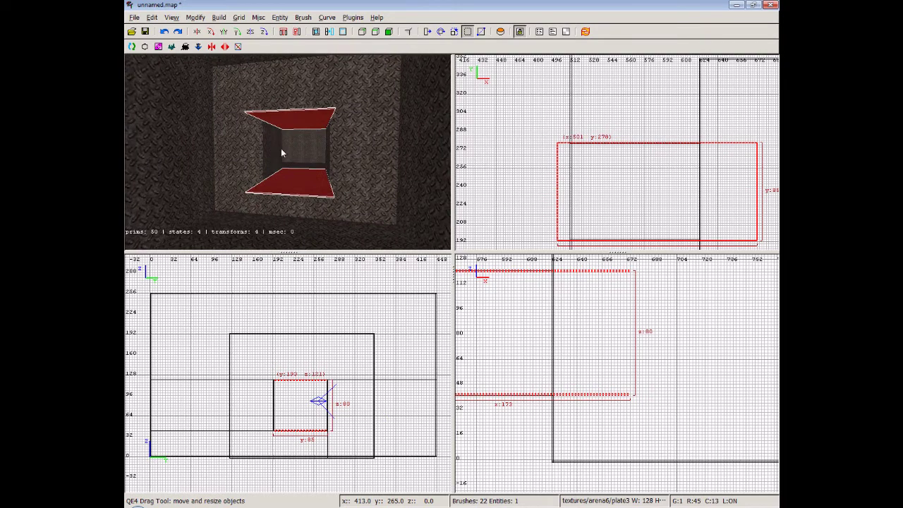
Trim both ends of the corridor's ceiling and floor flush with the room walls, from x 512 with an X length of 113, and deselect them
{"action": "left_click_drag", "start_coordinate": [533, 189], "coordinate": [543, 193]}
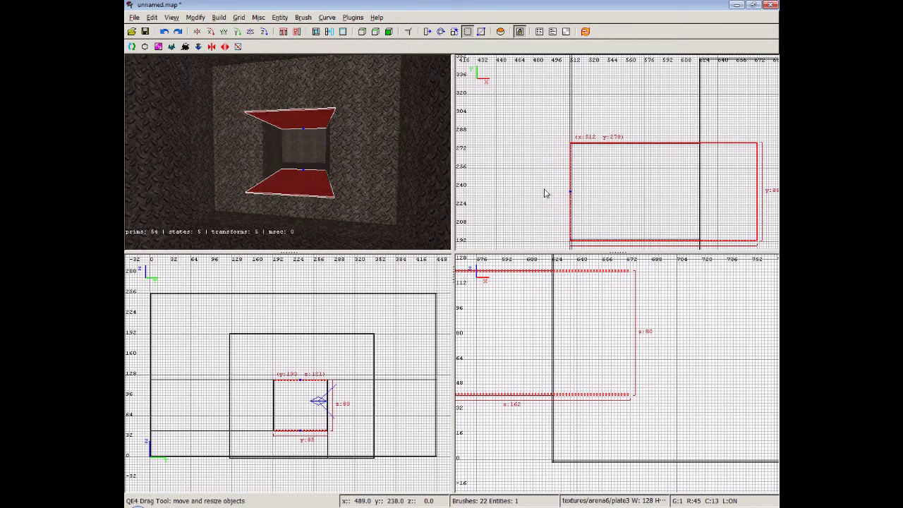
{"action": "left_click_drag", "start_coordinate": [760, 196], "coordinate": [712, 200]}
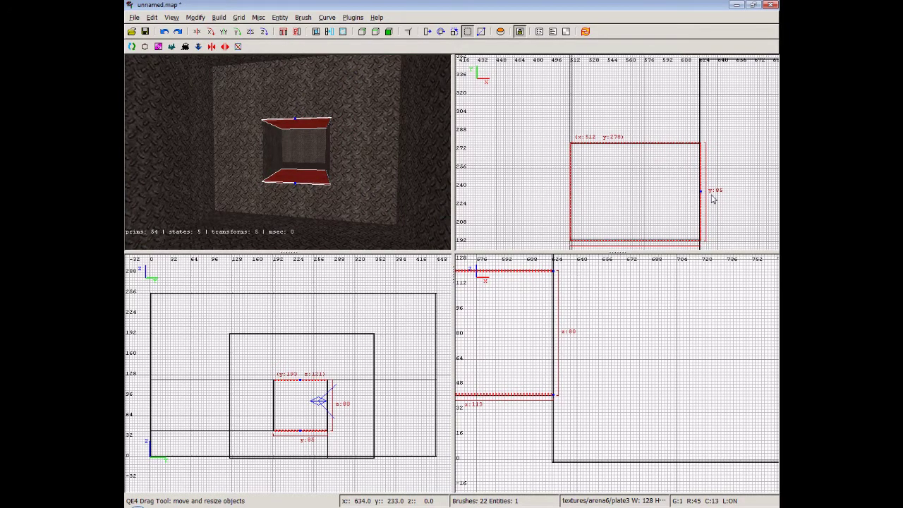
{"action": "key", "text": "Escape"}
Fly through the corridor and examine its trimmed openings from both rooms
{"action": "key", "text": "Up"}
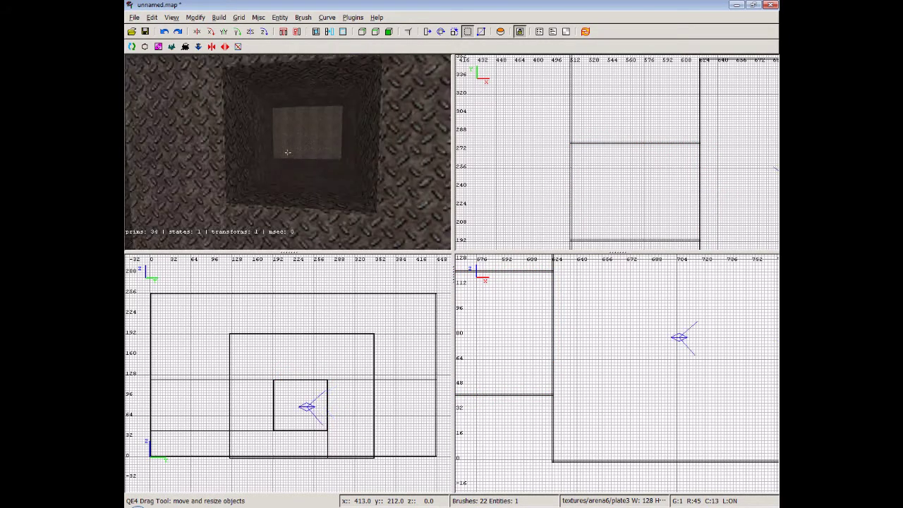
{"action": "key", "text": "Down"}
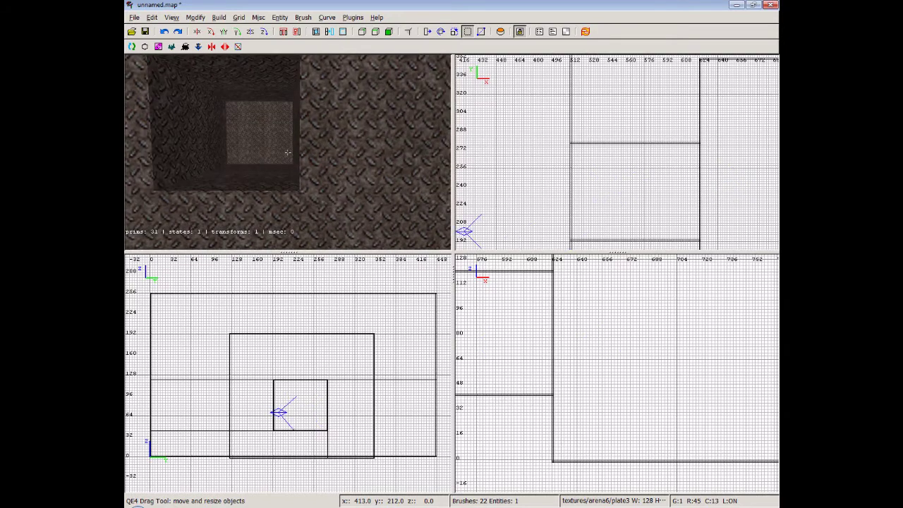
{"action": "key", "text": "Up"}
{"action": "key", "text": "Up"}
{"action": "key", "text": "Up"}
{"action": "key", "text": "Up"}
{"action": "key", "text": "Up"}
{"action": "key", "text": "Up"}
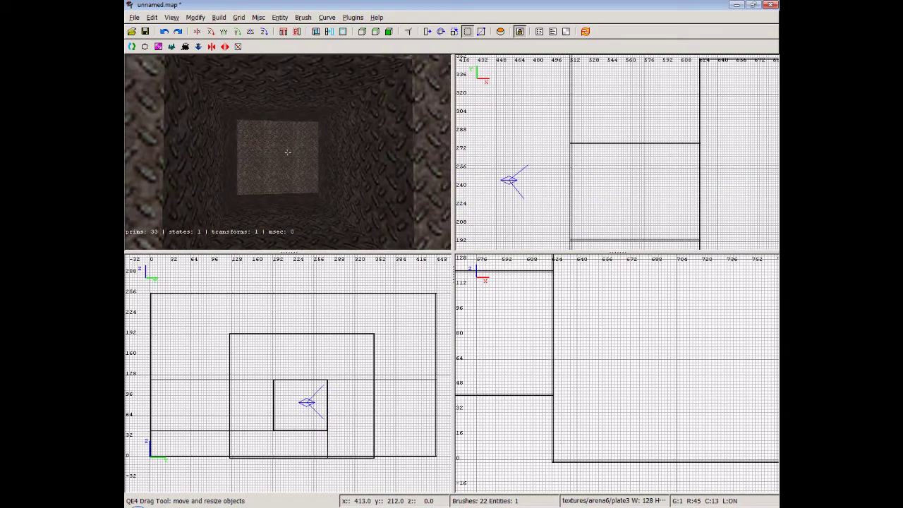
{"action": "key", "text": "a"}
{"action": "key", "text": "a"}
{"action": "key", "text": "a"}
{"action": "key", "text": "Down"}
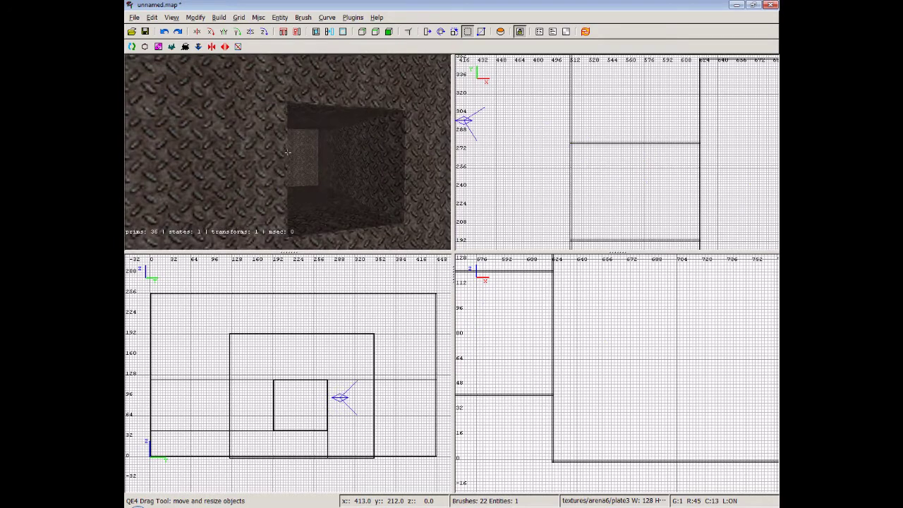
Select the inner faces of the smaller room's two side walls and the wall opposite the corridor opening
{"action": "key", "text": "Up"}
{"action": "right_click", "coordinate": [327, 176]}
{"action": "left_click", "coordinate": [337, 173], "text": "ctrl+shift"}
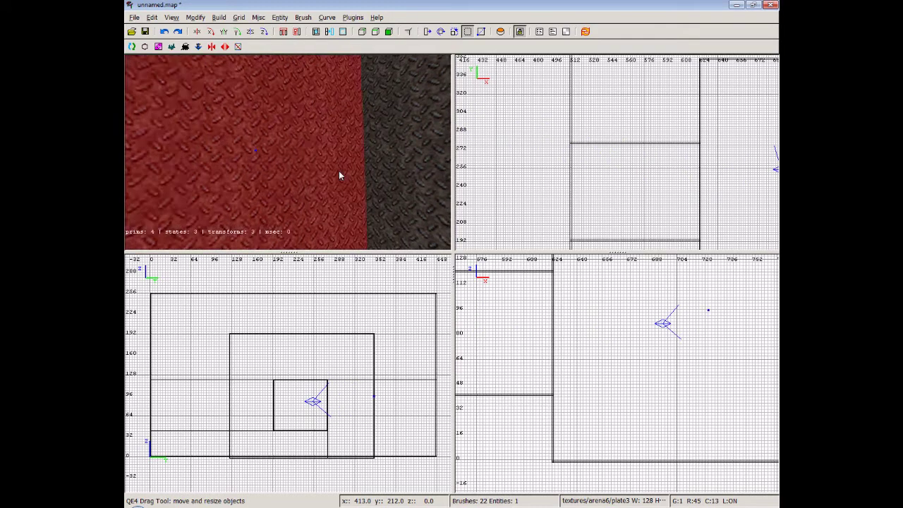
{"action": "left_click", "coordinate": [379, 202], "text": "ctrl+shift"}
{"action": "right_click", "coordinate": [379, 202]}
{"action": "right_click", "coordinate": [379, 203]}
{"action": "left_click", "coordinate": [360, 214], "text": "ctrl+shift"}
{"action": "right_click", "coordinate": [363, 213]}
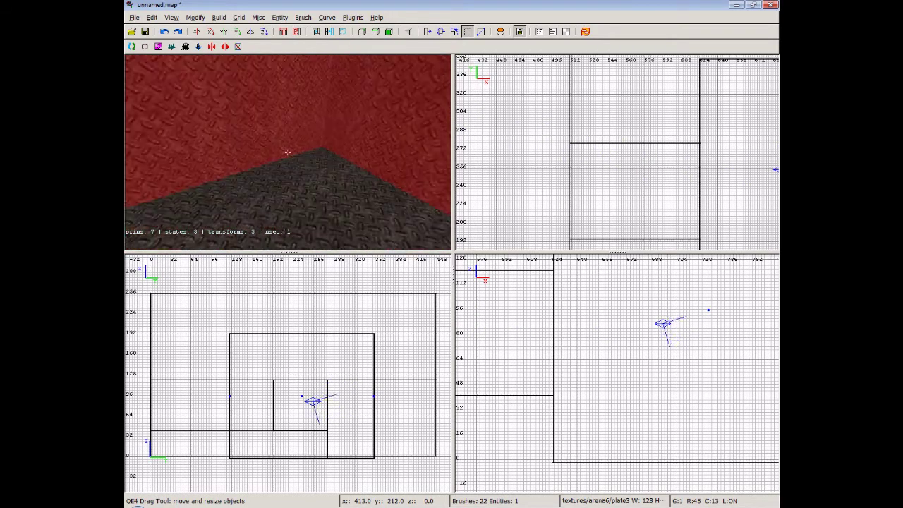
{"action": "right_click", "coordinate": [363, 211]}
Add the wall faces around the corridor opening in the smaller room to the face selection
{"action": "left_click", "coordinate": [320, 175], "text": "ctrl+shift"}
{"action": "right_click", "coordinate": [320, 175]}
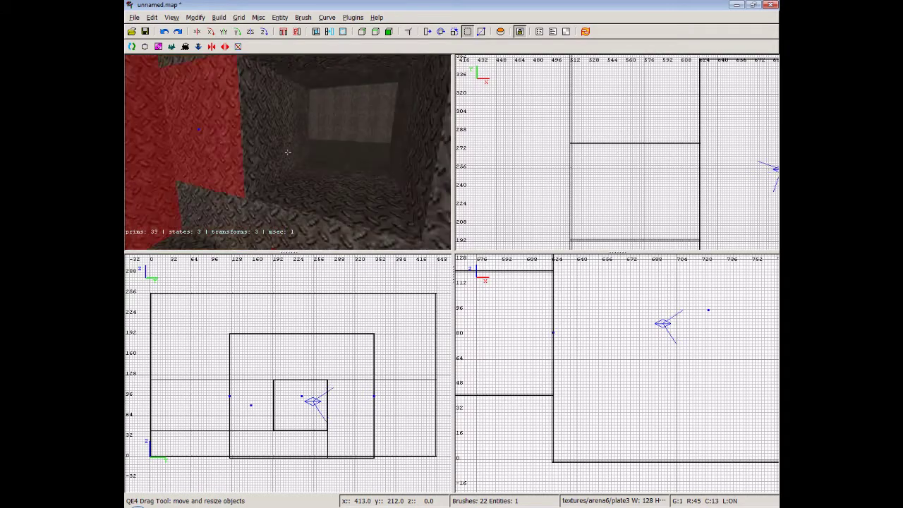
{"action": "key", "text": "Down"}
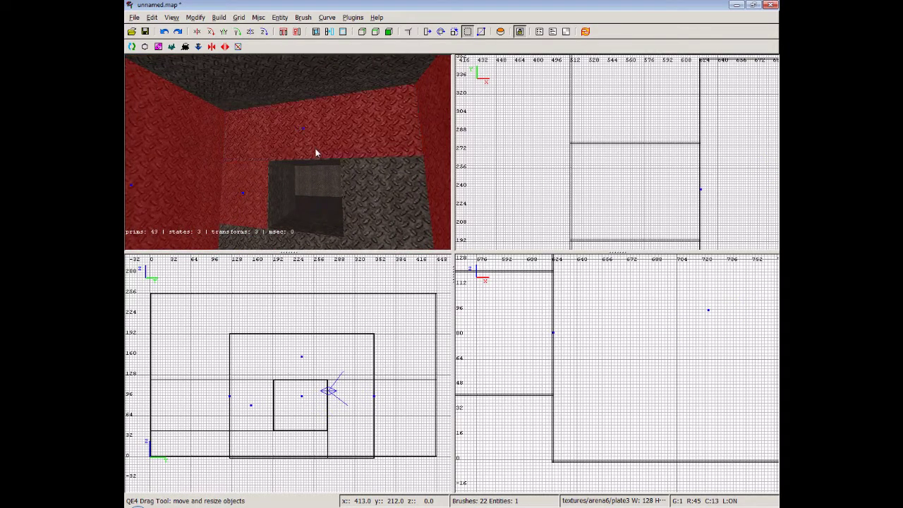
{"action": "right_click", "coordinate": [366, 218]}
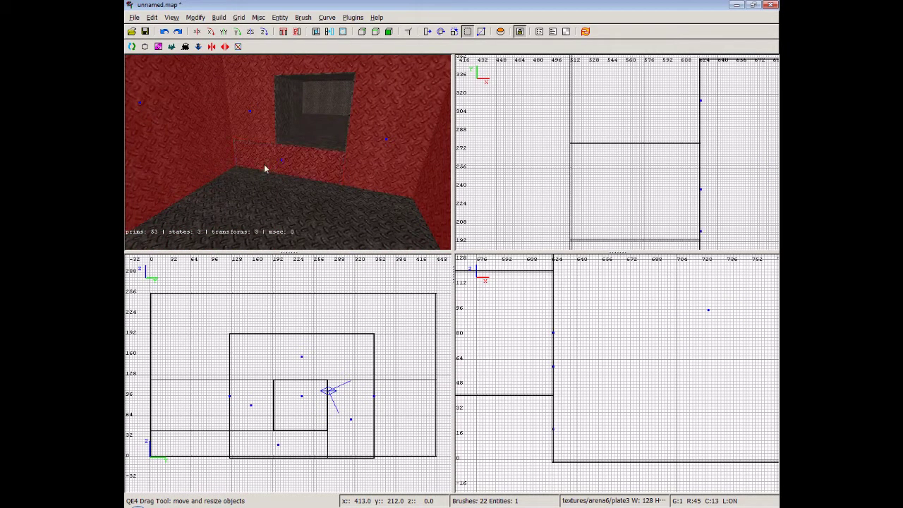
{"action": "right_click", "coordinate": [305, 177]}
{"action": "right_click", "coordinate": [291, 180]}
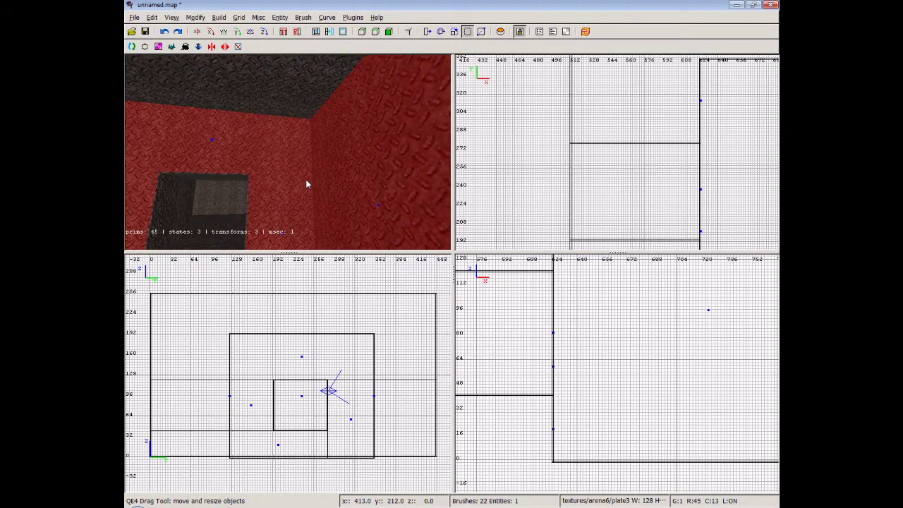
Apply the bricks4_1 texture from the arena5 set to the selected wall faces
{"action": "key", "text": "t"}
{"action": "left_click", "coordinate": [295, 205]}
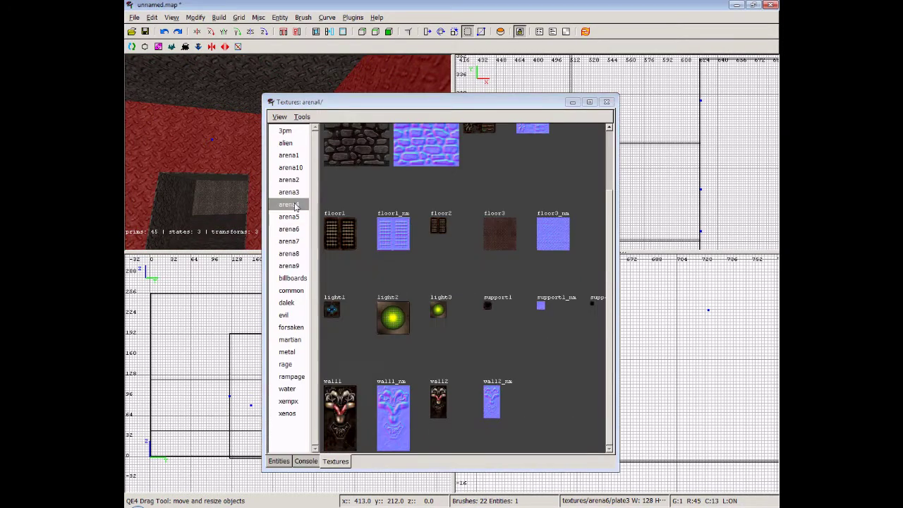
{"action": "scroll", "coordinate": [377, 259], "scroll_direction": "up", "scroll_amount": 3}
{"action": "left_click", "coordinate": [294, 219]}
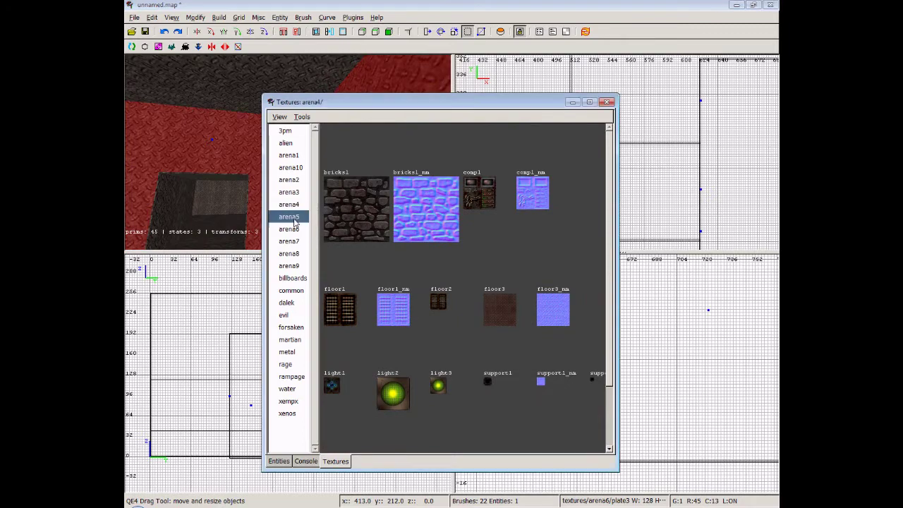
{"action": "left_click", "coordinate": [500, 200]}
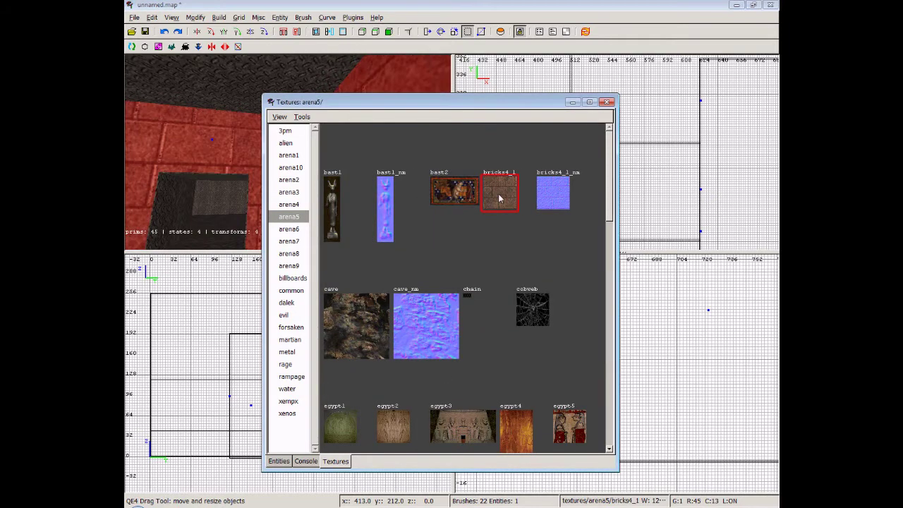
Clear the wall face selection in the smaller room and close the texture browser
{"action": "key", "text": "Escape"}
{"action": "right_click", "coordinate": [210, 198]}
{"action": "right_click", "coordinate": [217, 205]}
{"action": "left_click", "coordinate": [610, 104]}
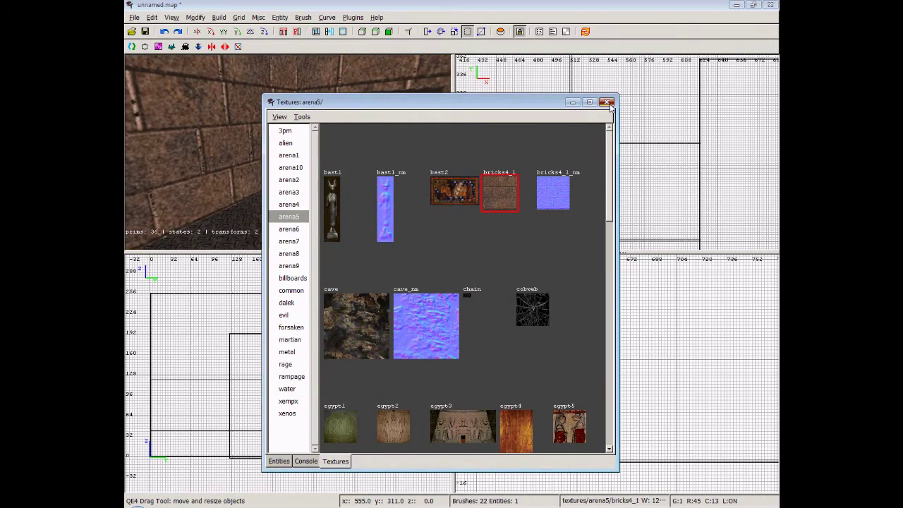
{"action": "left_click", "coordinate": [606, 102]}
Apply the boxmetal texture from the arena9 set to the corridor's two side walls, and clear the selection
{"action": "right_click", "coordinate": [287, 153]}
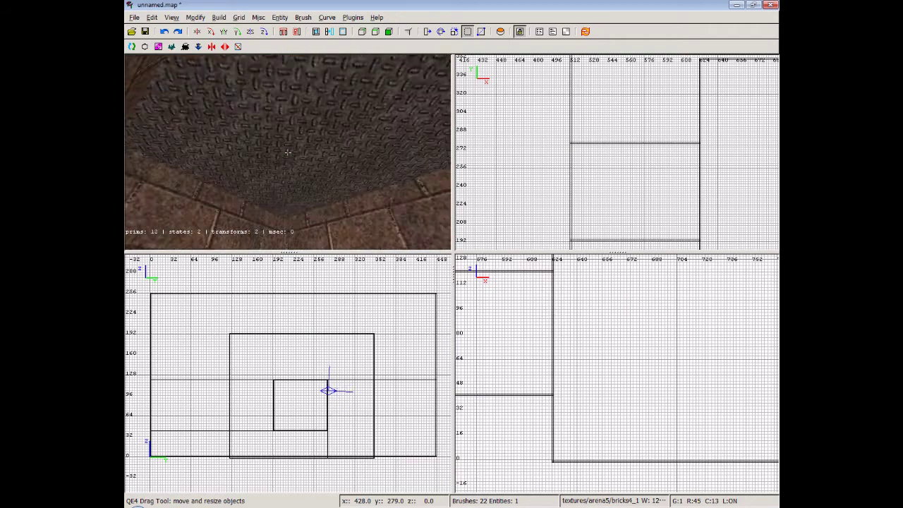
{"action": "key", "text": "Up"}
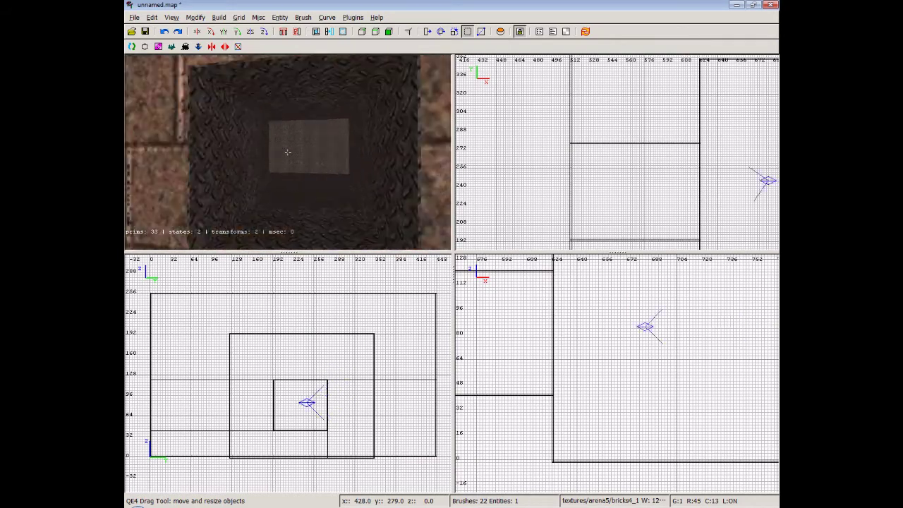
{"action": "key", "text": "Up"}
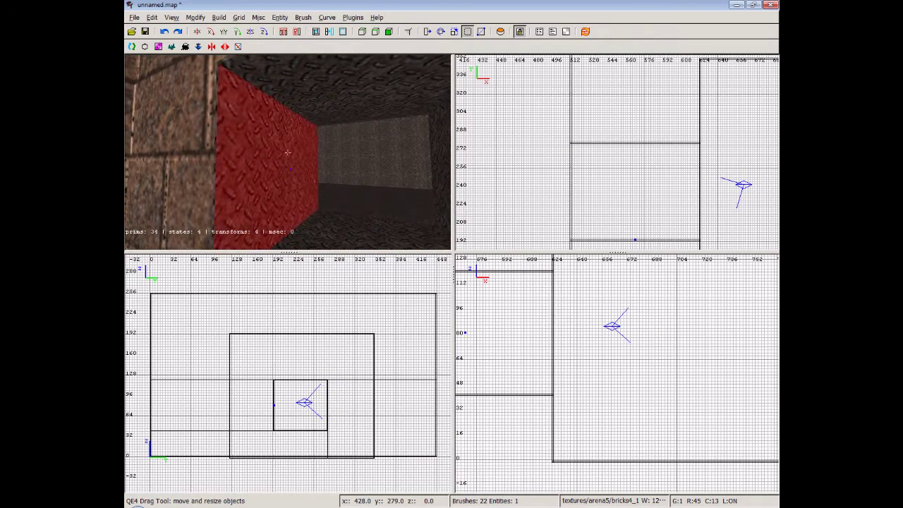
{"action": "key", "text": "t"}
{"action": "scroll", "coordinate": [483, 300], "scroll_direction": "down", "scroll_amount": 5}
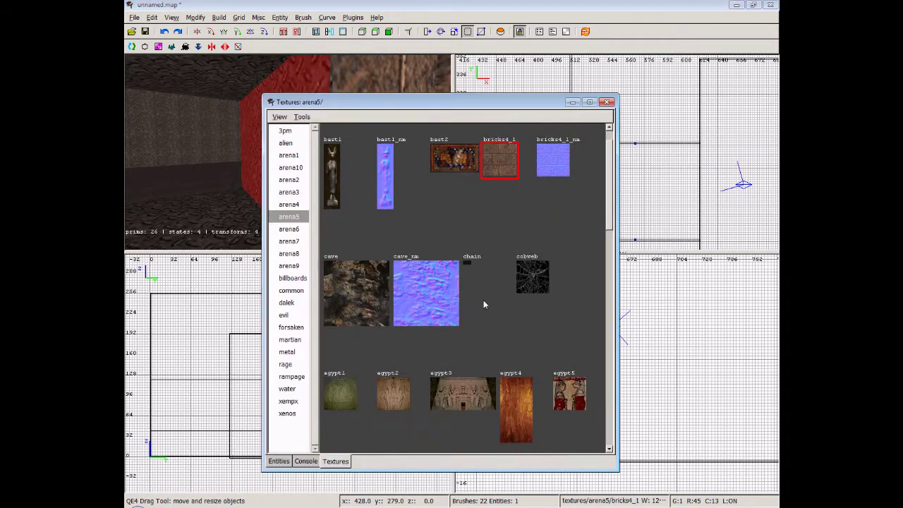
{"action": "left_click", "coordinate": [291, 290]}
{"action": "left_click", "coordinate": [293, 283]}
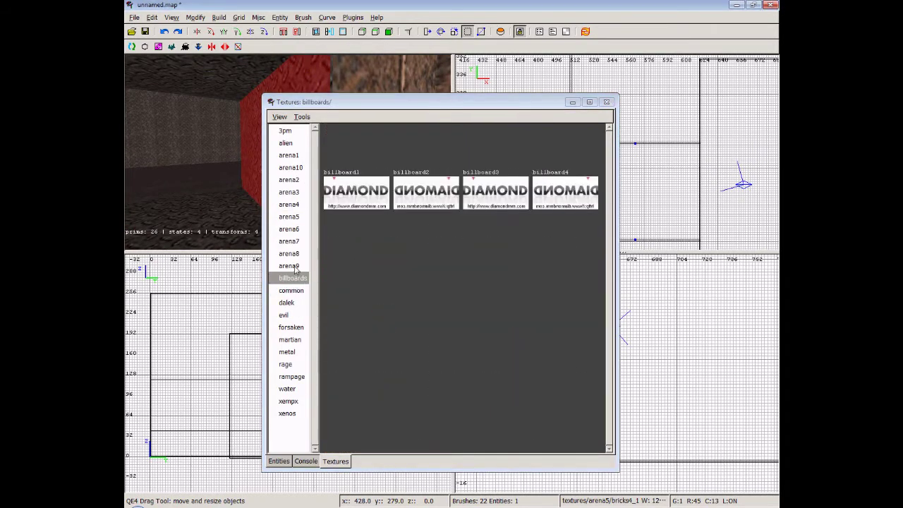
{"action": "left_click", "coordinate": [300, 266]}
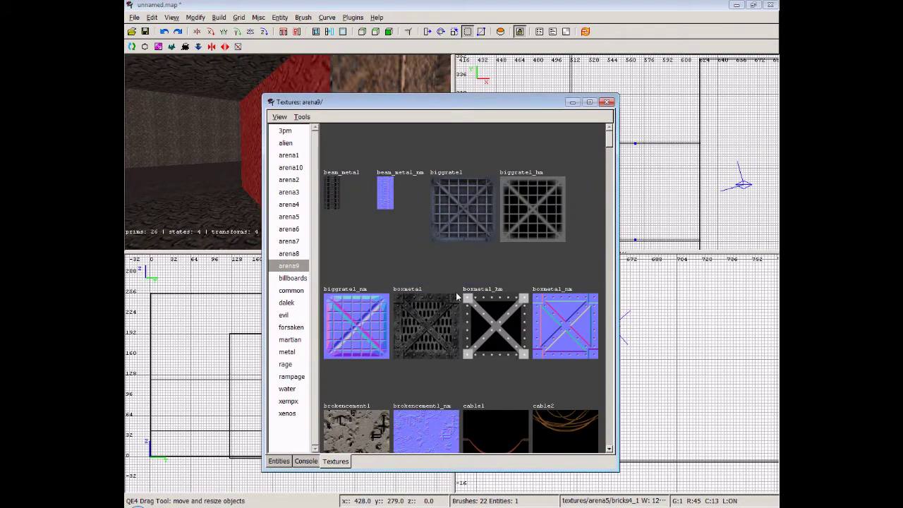
{"action": "left_click", "coordinate": [438, 332]}
{"action": "left_click", "coordinate": [606, 104]}
{"action": "key", "text": "Escape"}
Apply the brokencement1 texture from the arena9 set to the corridor's floor and ceiling, and clear the selection
{"action": "right_click", "coordinate": [352, 148]}
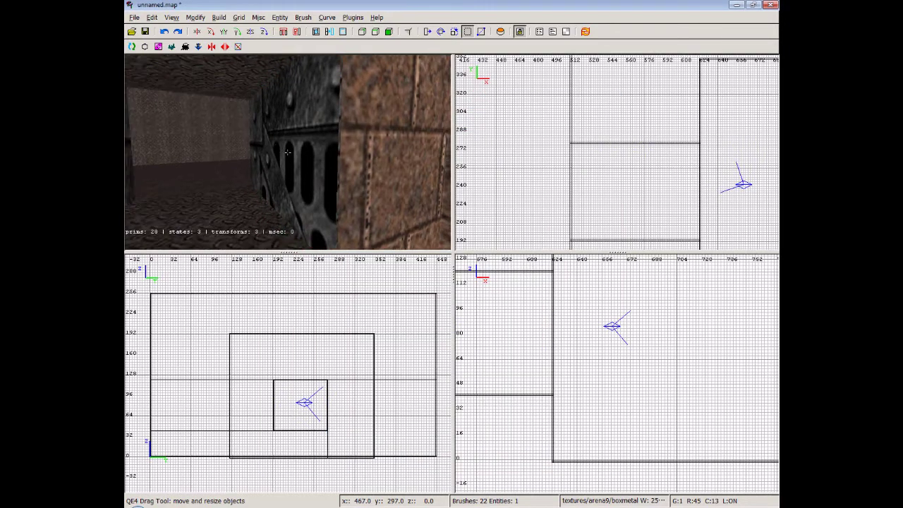
{"action": "key", "text": "Down"}
{"action": "key", "text": "Up"}
{"action": "key", "text": "Down"}
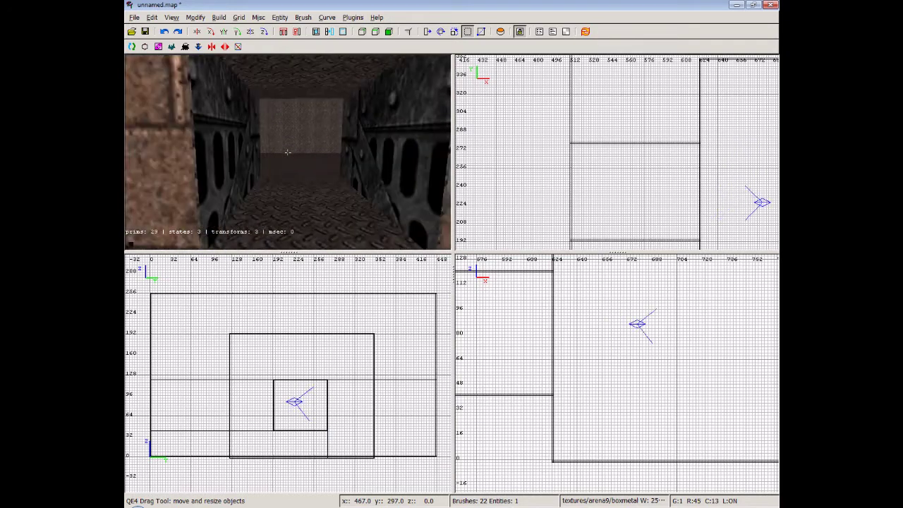
{"action": "left_click", "coordinate": [302, 201], "text": "ctrl+shift"}
{"action": "left_click", "coordinate": [313, 72], "text": "ctrl+shift"}
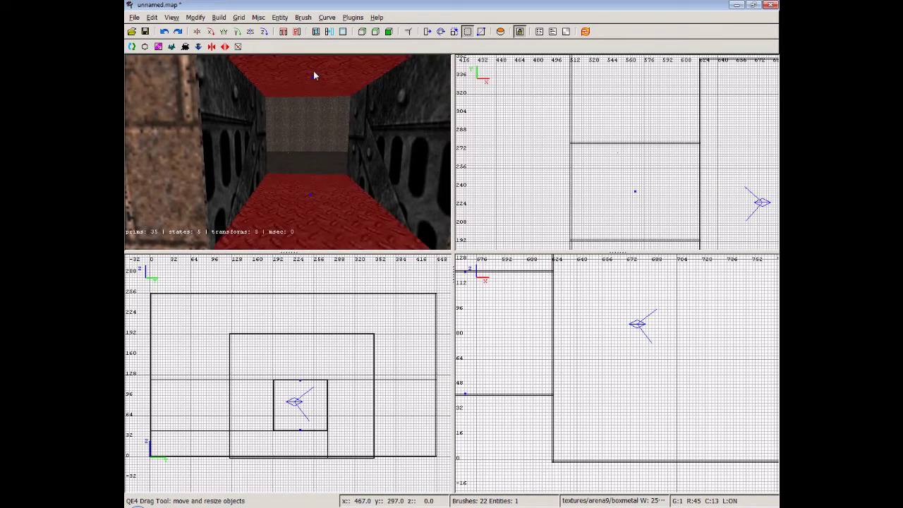
{"action": "key", "text": "t"}
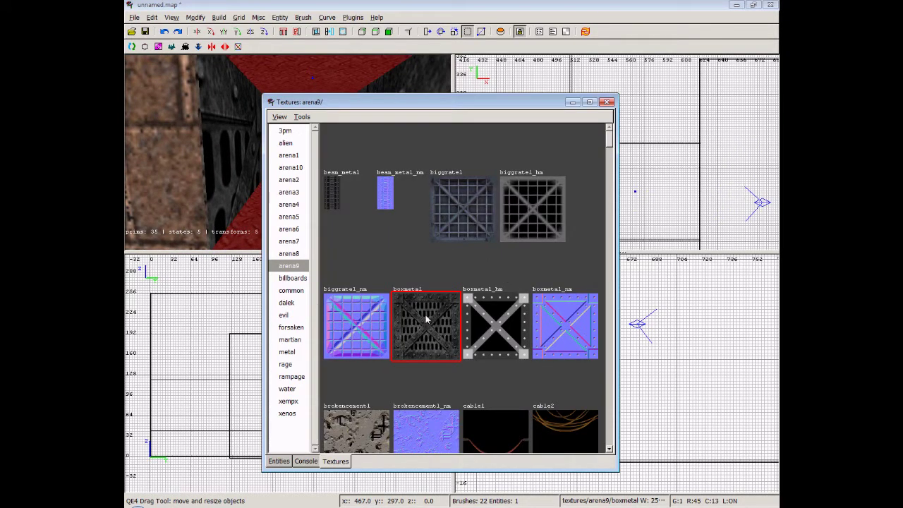
{"action": "left_click", "coordinate": [371, 425]}
{"action": "scroll", "coordinate": [577, 139], "scroll_direction": "down", "scroll_amount": 1}
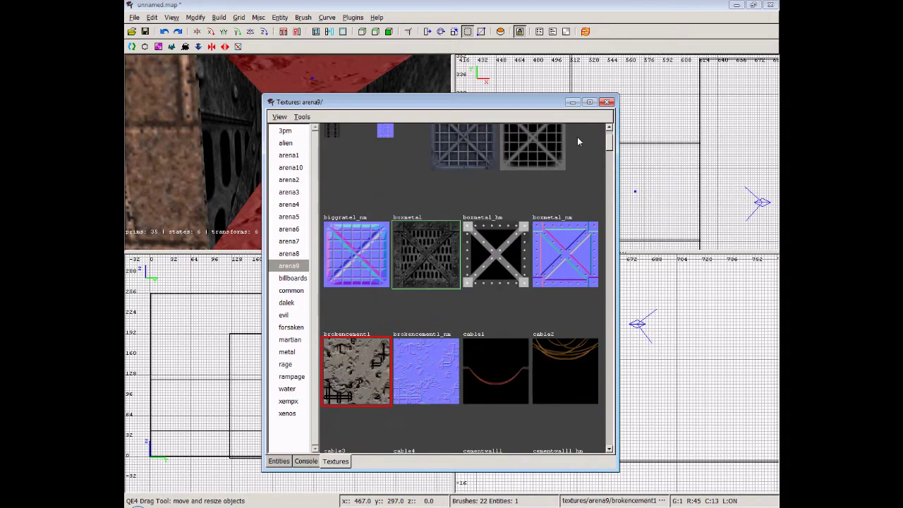
{"action": "left_click", "coordinate": [604, 103]}
{"action": "key", "text": "Escape"}
Fly through both rooms and the corridor to examine the applied brick, metal and cement textures
{"action": "right_click", "coordinate": [238, 169]}
{"action": "key", "text": "Down"}
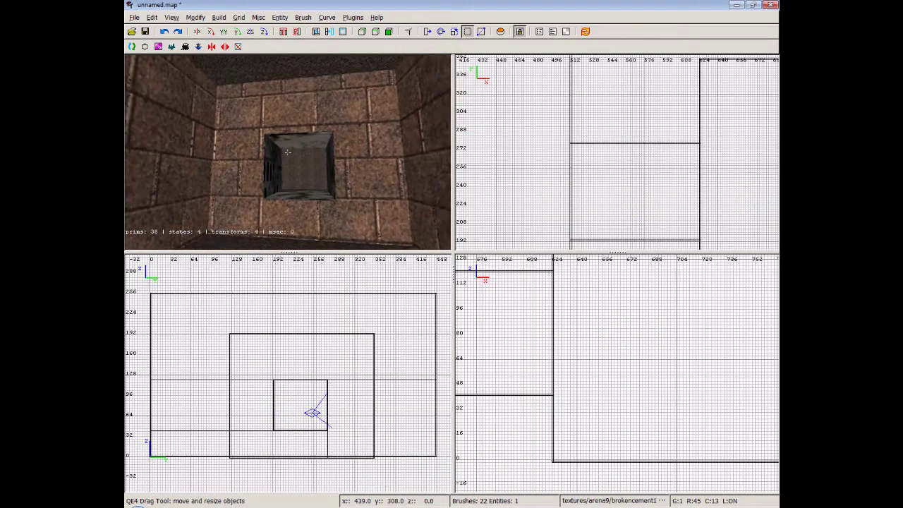
{"action": "key", "text": "Up"}
{"action": "key", "text": "Down"}
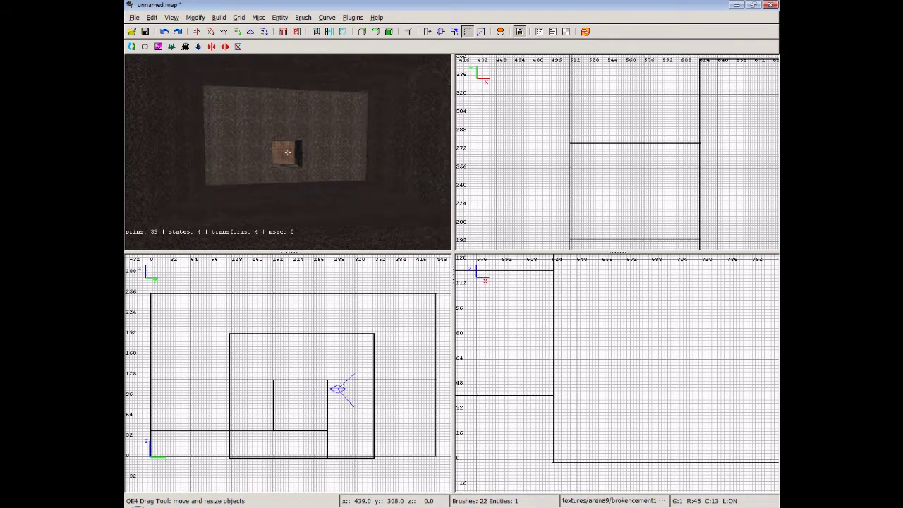
{"action": "key", "text": "Right"}
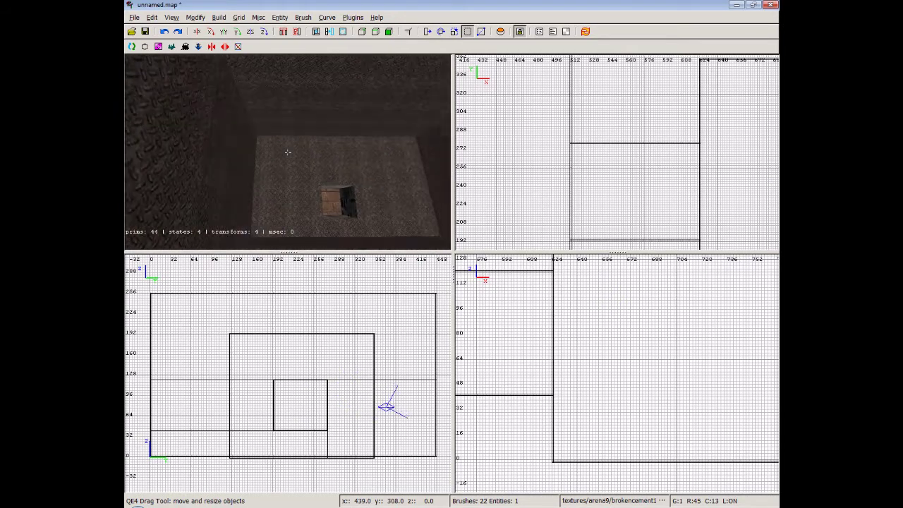
{"action": "key", "text": "Right"}
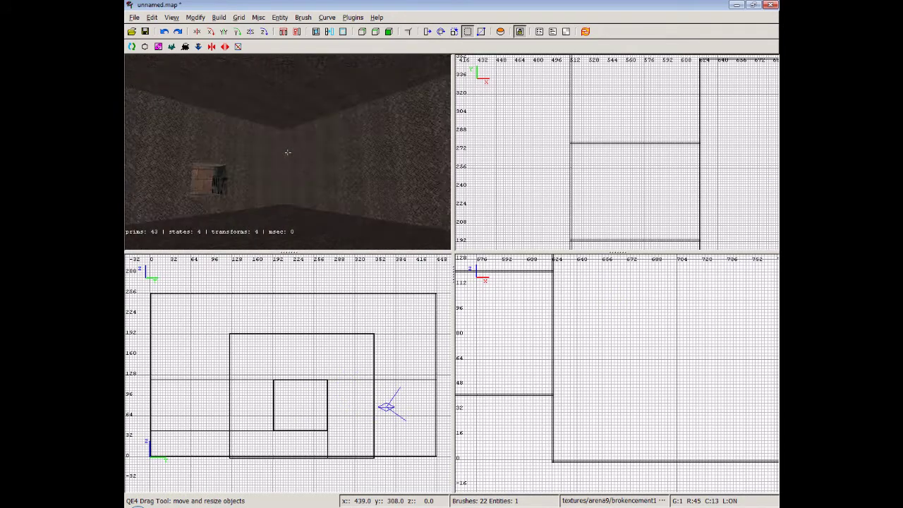
{"action": "key", "text": "Down"}
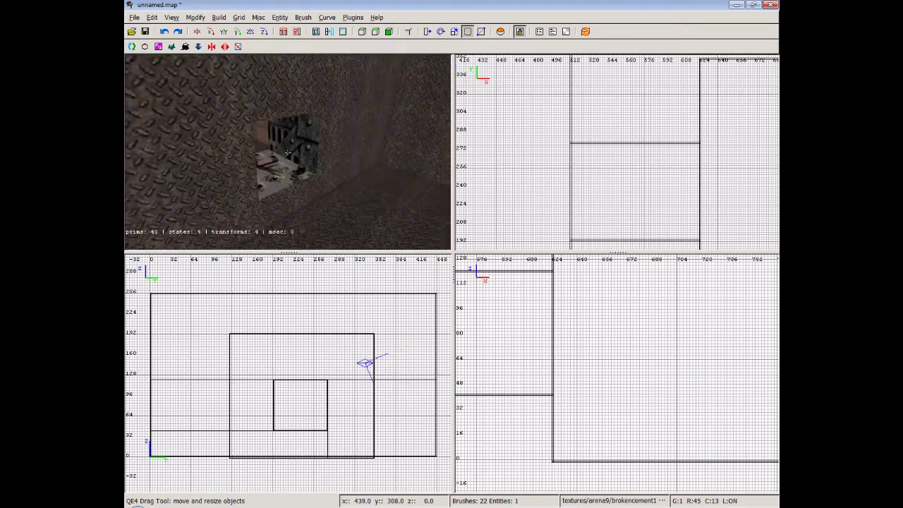
{"action": "key", "text": "Up"}
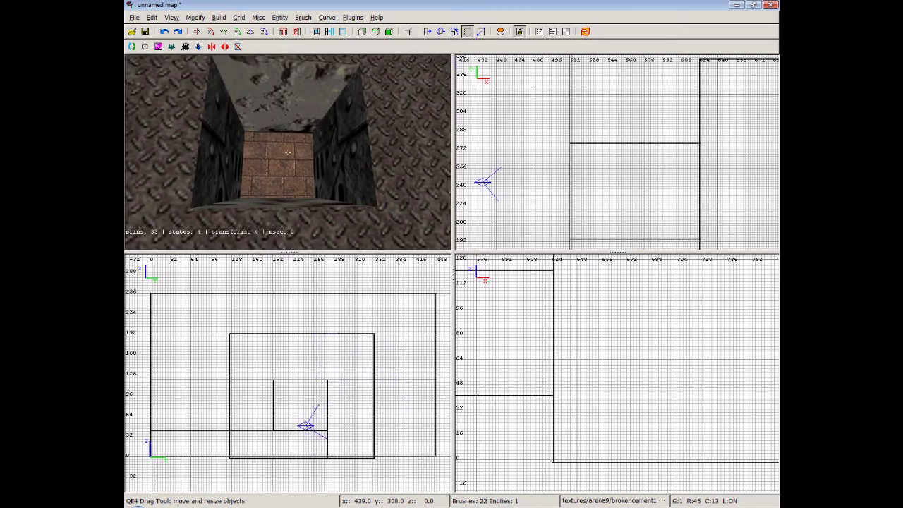
{"action": "key", "text": "Up"}
{"action": "key", "text": "Up"}
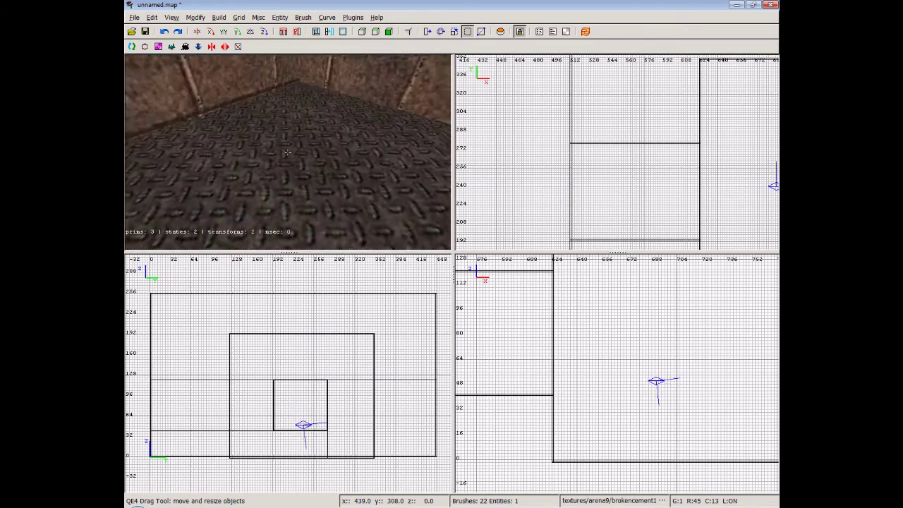
{"action": "key", "text": "Down"}
{"action": "key", "text": "Up"}
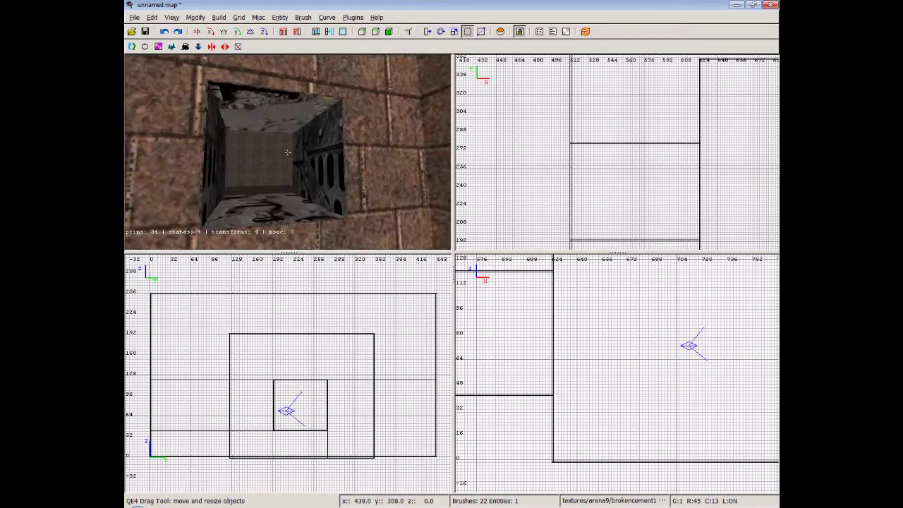
{"action": "key", "text": "Down"}
{"action": "key", "text": "Down"}
{"action": "key", "text": "Down"}
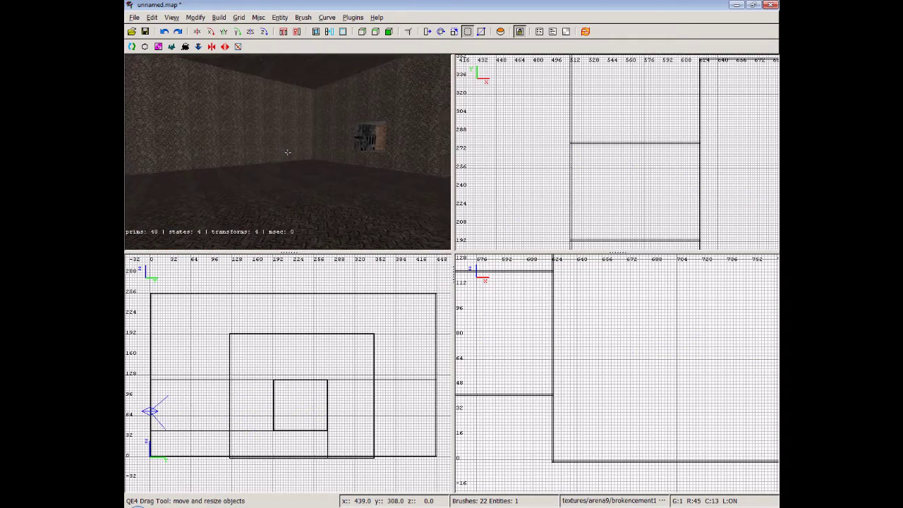
Draw a brush about 128 units wide and 32 deep straddling the larger room's side wall at y 0
{"action": "key", "text": "Left"}
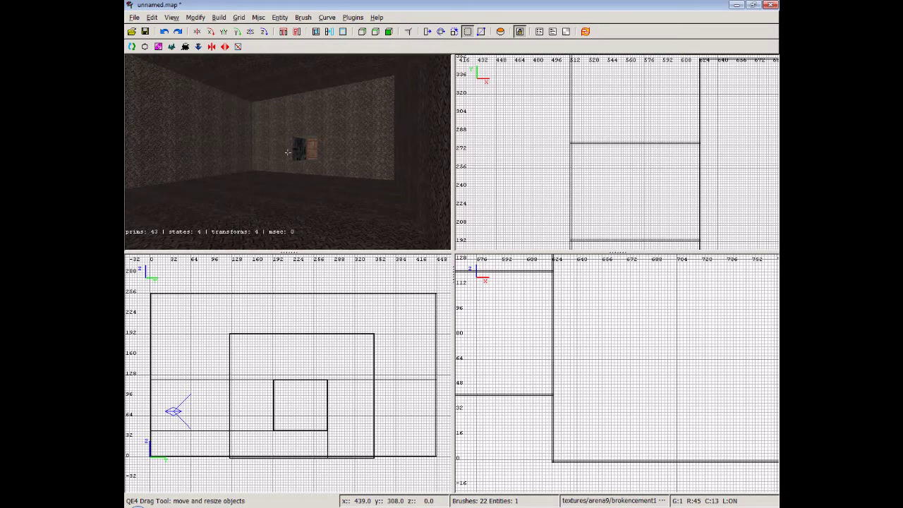
{"action": "key", "text": "Left"}
{"action": "key", "text": "Left"}
{"action": "key", "text": "Left"}
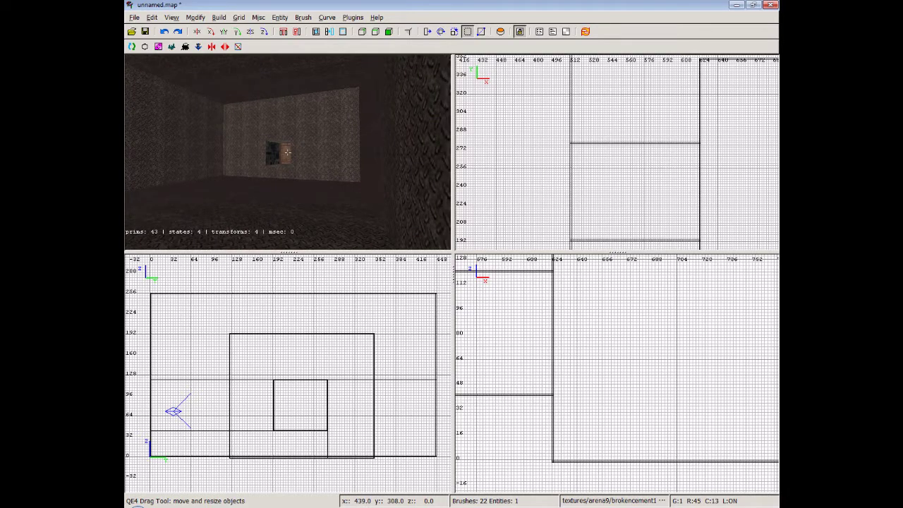
{"action": "key", "text": "Up"}
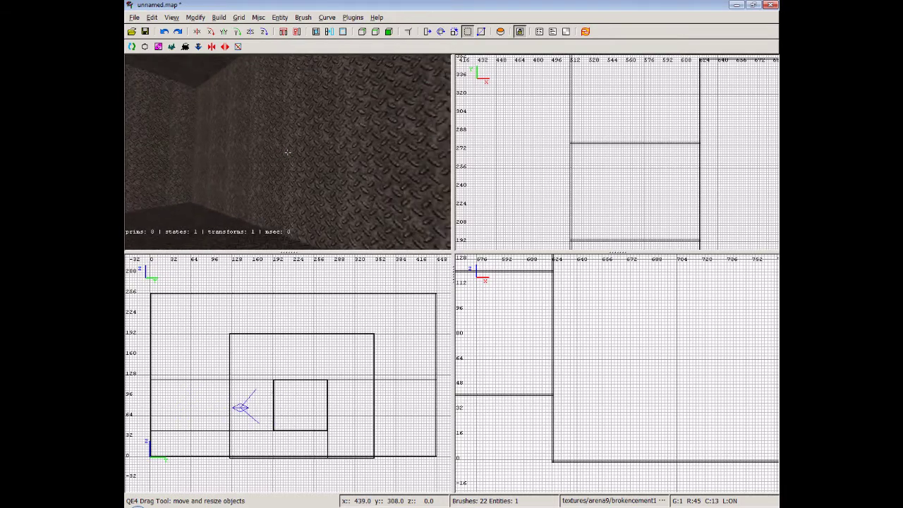
{"action": "key", "text": "Up"}
{"action": "key", "text": "Up"}
{"action": "key", "text": "Up"}
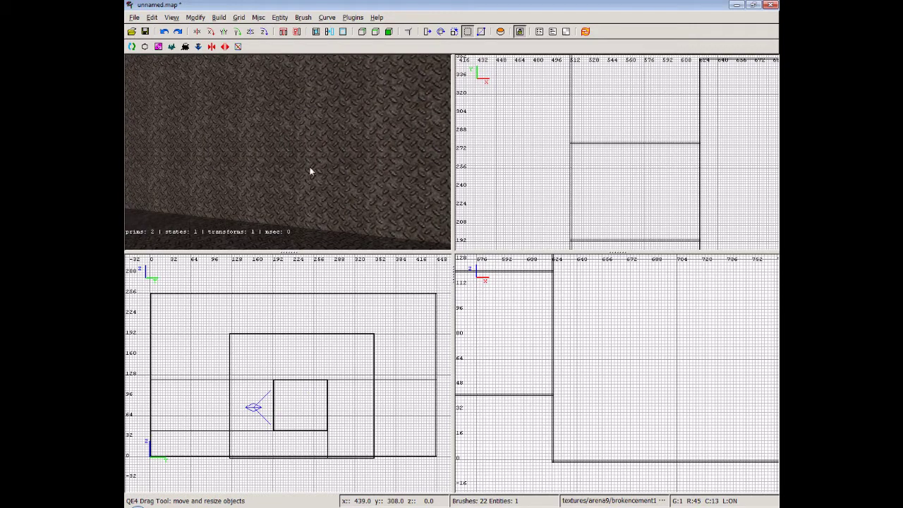
{"action": "scroll", "coordinate": [603, 176], "scroll_direction": "down", "scroll_amount": 5}
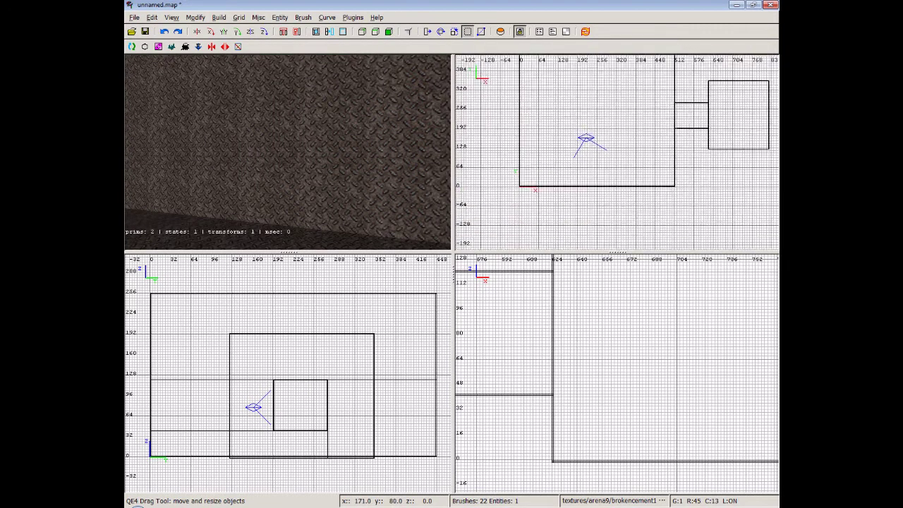
{"action": "left_click_drag", "start_coordinate": [579, 197], "coordinate": [629, 185]}
Stretch the new wall brush down to the room's floor, making it about 117 units high
{"action": "scroll", "coordinate": [574, 393], "scroll_direction": "down", "scroll_amount": 4}
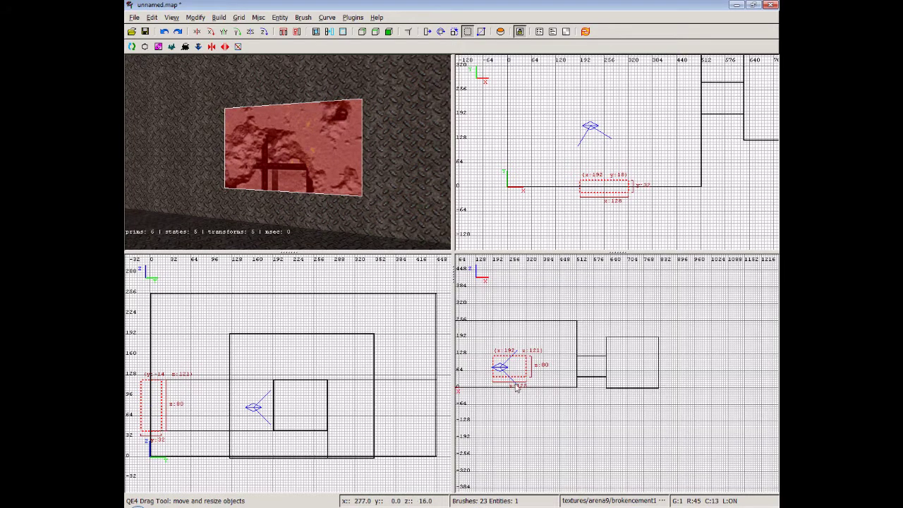
{"action": "scroll", "coordinate": [549, 390], "scroll_direction": "up", "scroll_amount": 5}
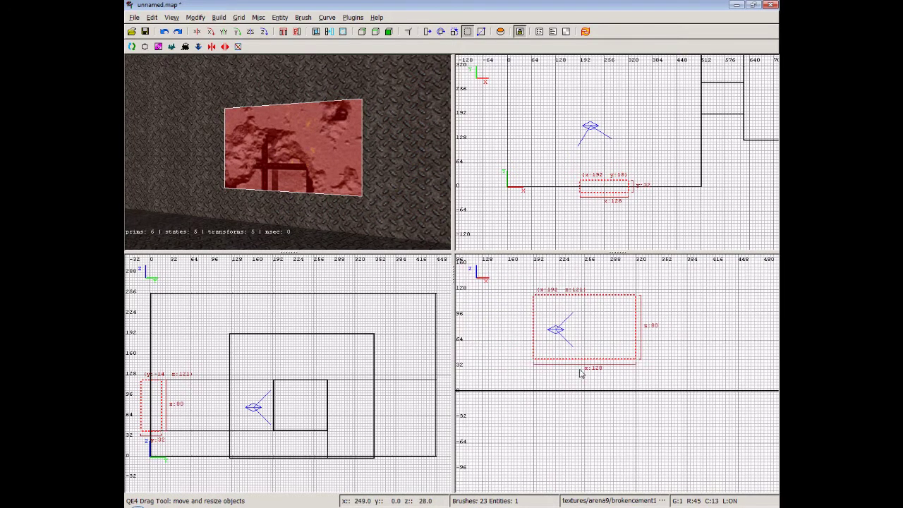
{"action": "left_click_drag", "start_coordinate": [581, 374], "coordinate": [596, 408]}
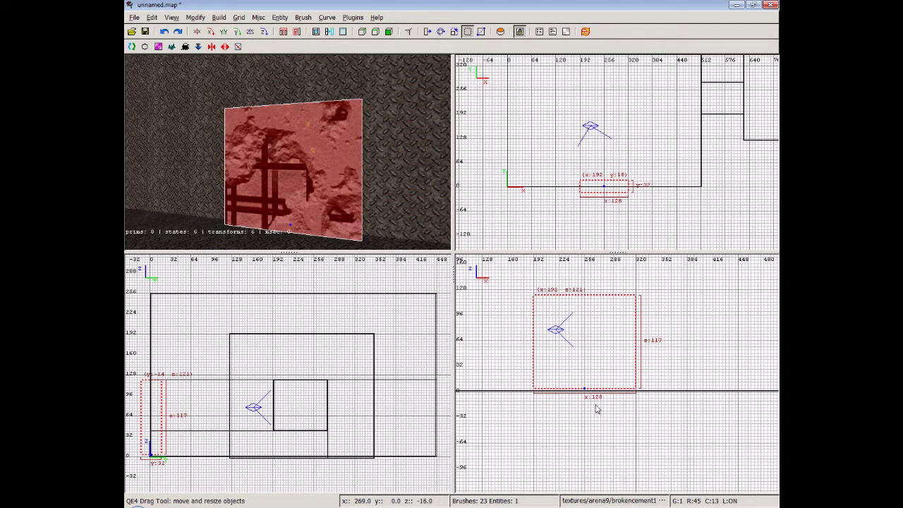
{"action": "scroll", "coordinate": [198, 417], "scroll_direction": "up", "scroll_amount": 5}
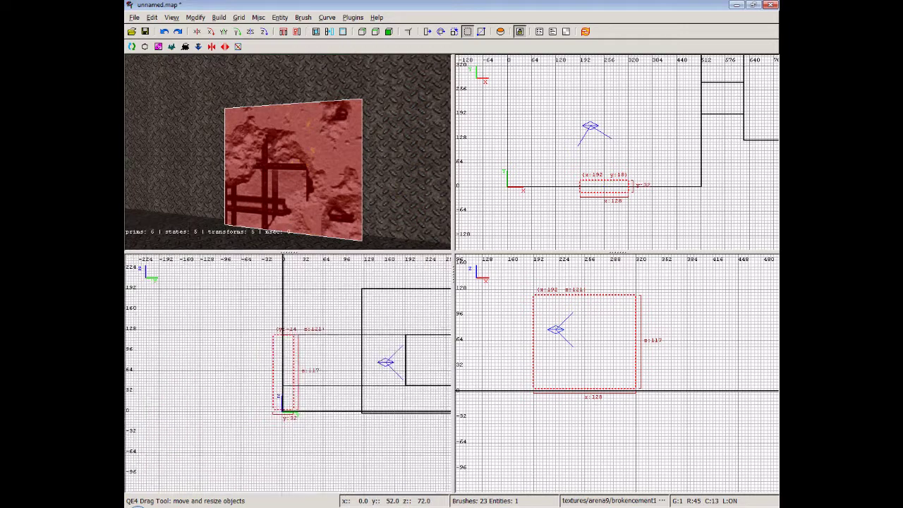
{"action": "scroll", "coordinate": [242, 423], "scroll_direction": "down", "scroll_amount": 4}
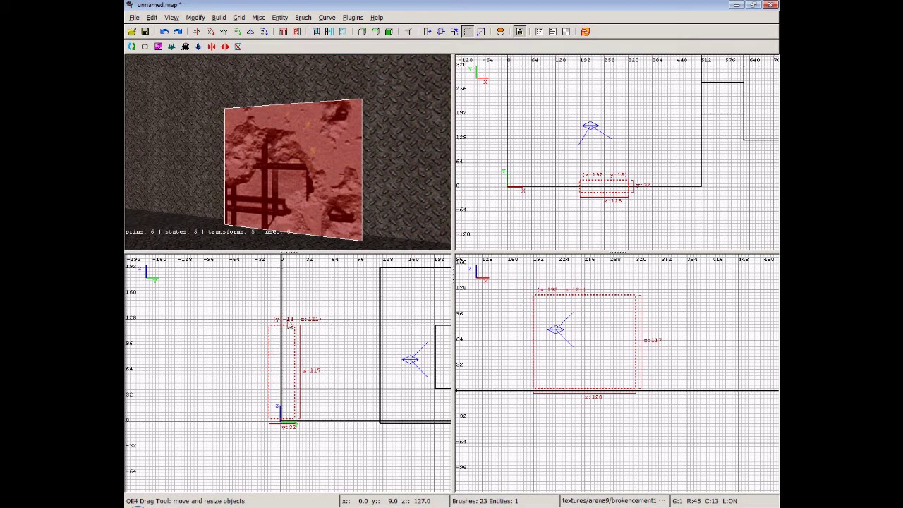
Fly around the larger room to examine how the new brush sits through the side wall and meets the floor
{"action": "right_click", "coordinate": [341, 170]}
{"action": "key", "text": "Right"}
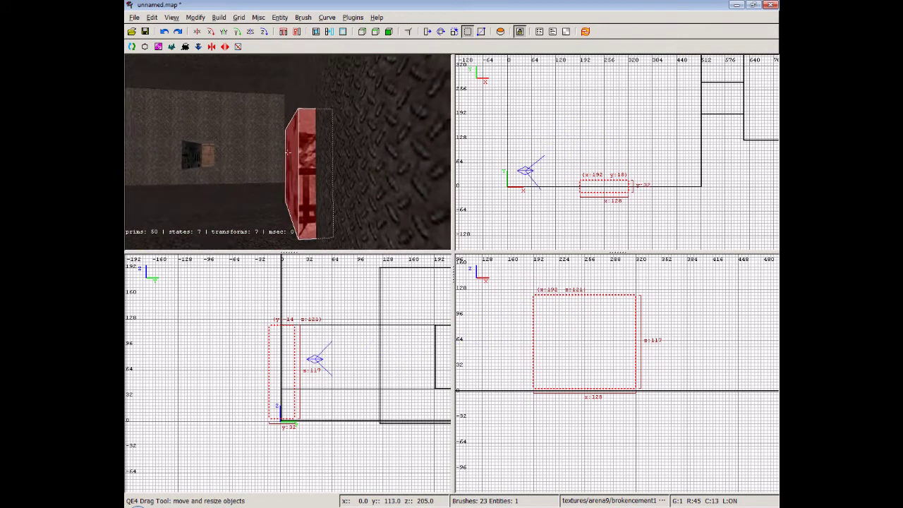
{"action": "key", "text": "Left"}
{"action": "key", "text": "Down"}
{"action": "right_click", "coordinate": [308, 117]}
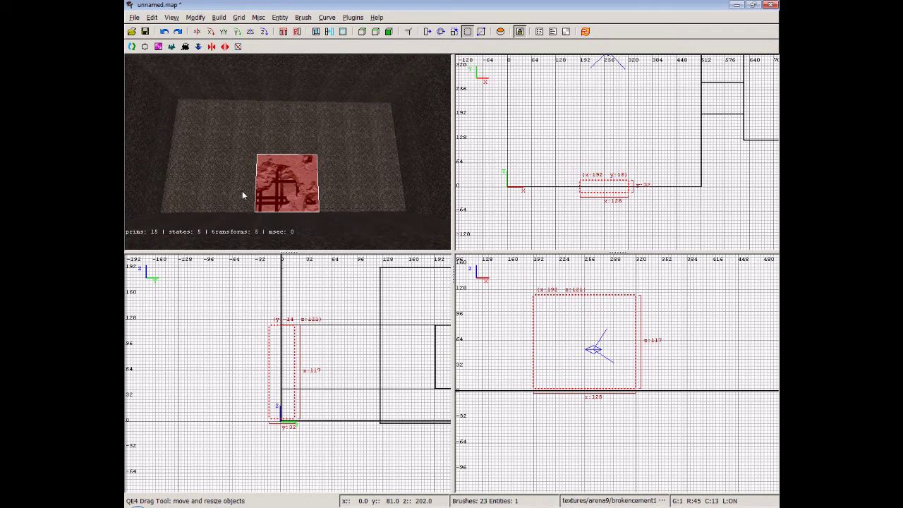
{"action": "right_click", "coordinate": [322, 195]}
{"action": "key", "text": "Up"}
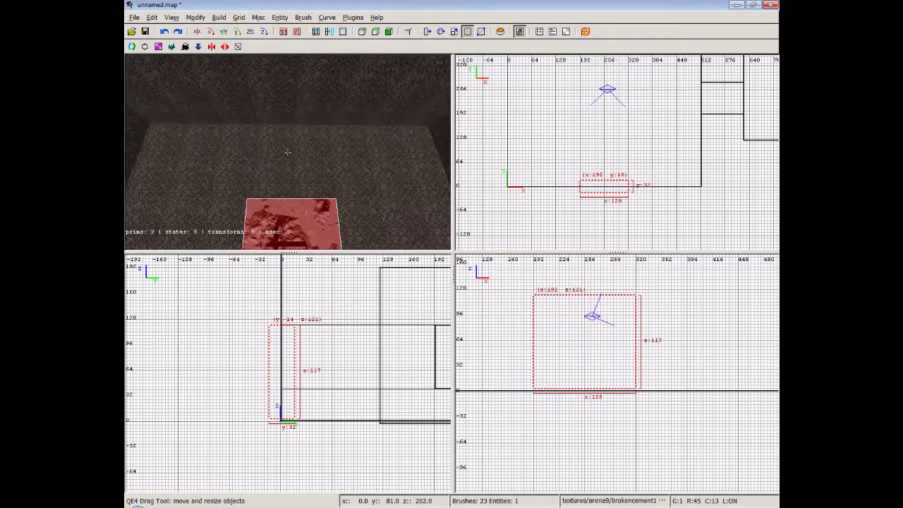
{"action": "key", "text": "Down"}
{"action": "key", "text": "Left"}
{"action": "key", "text": "Up"}
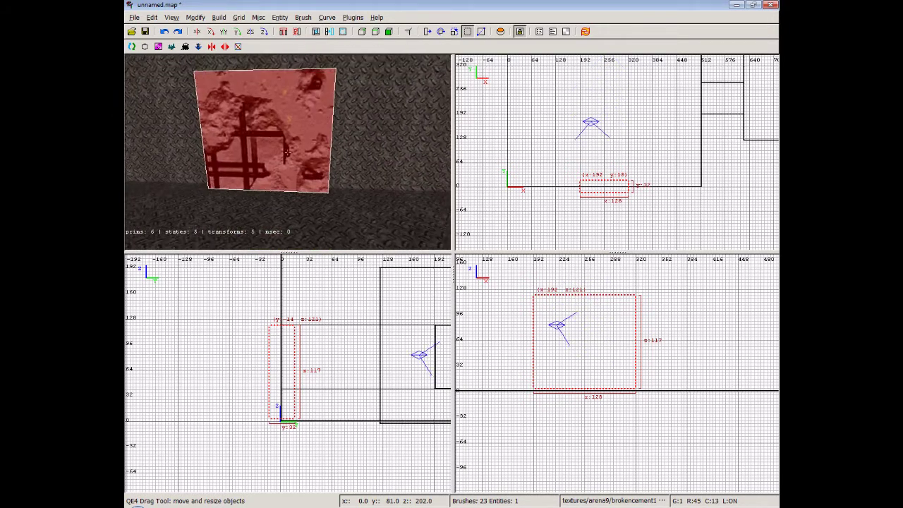
Cut a doorway in the larger room's side wall by subtracting the straddling brush and deleting it
{"action": "key", "text": "Left"}
{"action": "right_click", "coordinate": [320, 192]}
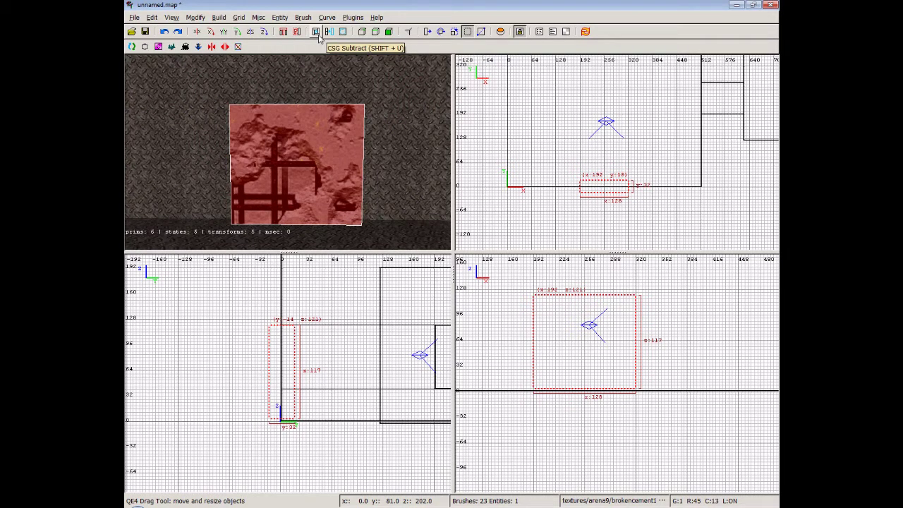
{"action": "left_click", "coordinate": [317, 32]}
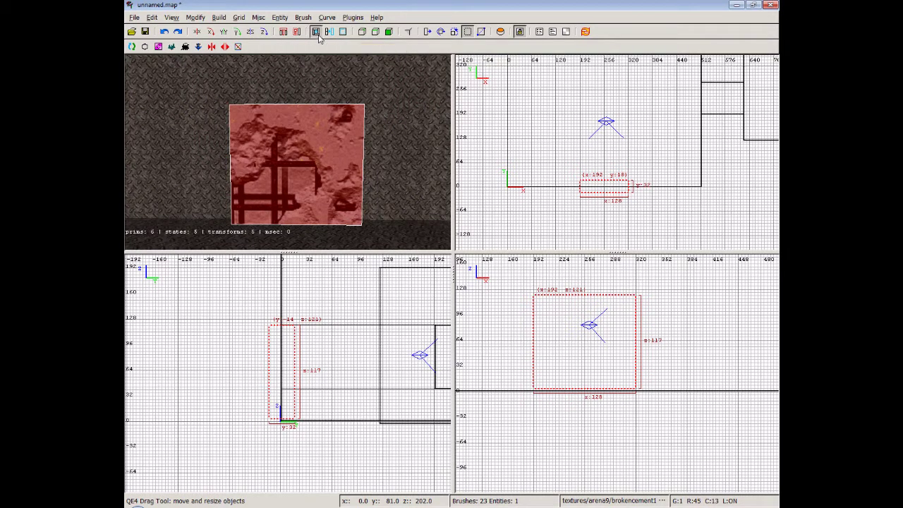
{"action": "key", "text": "BackSpace"}
Draw a brush about 153 units wide, 32 deep and 133 high covering the new doorway, positioned on the wall's outer side
{"action": "right_click", "coordinate": [314, 155]}
{"action": "key", "text": "Up"}
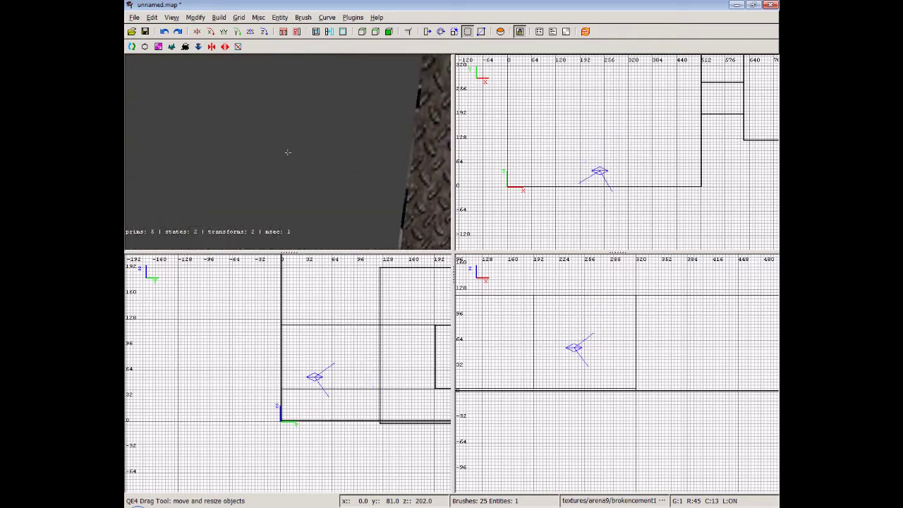
{"action": "key", "text": "Down"}
{"action": "key", "text": "Up"}
{"action": "key", "text": "Down"}
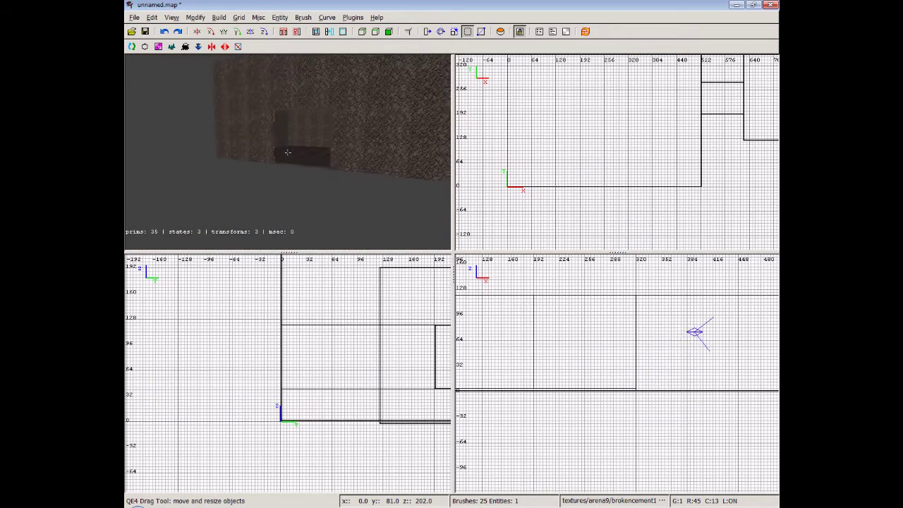
{"action": "right_click_drag", "start_coordinate": [288, 151], "coordinate": [287, 151]}
{"action": "scroll", "coordinate": [544, 363], "scroll_direction": "down", "scroll_amount": 2}
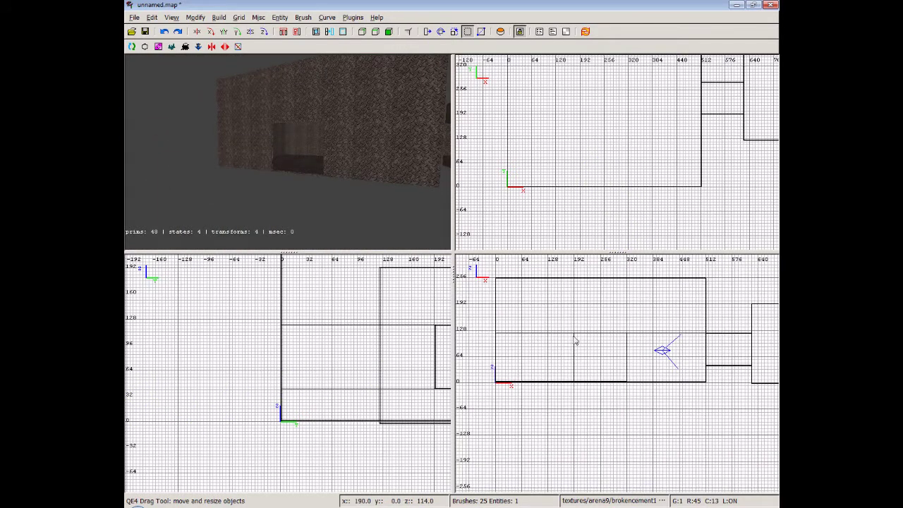
{"action": "left_click_drag", "start_coordinate": [570, 332], "coordinate": [630, 385]}
{"action": "left_click_drag", "start_coordinate": [603, 187], "coordinate": [603, 192]}
Nudge the covering brush outward until its inner face sits at y 1, in line with the larger room's side wall
{"action": "scroll", "coordinate": [600, 195], "scroll_direction": "up", "scroll_amount": 5}
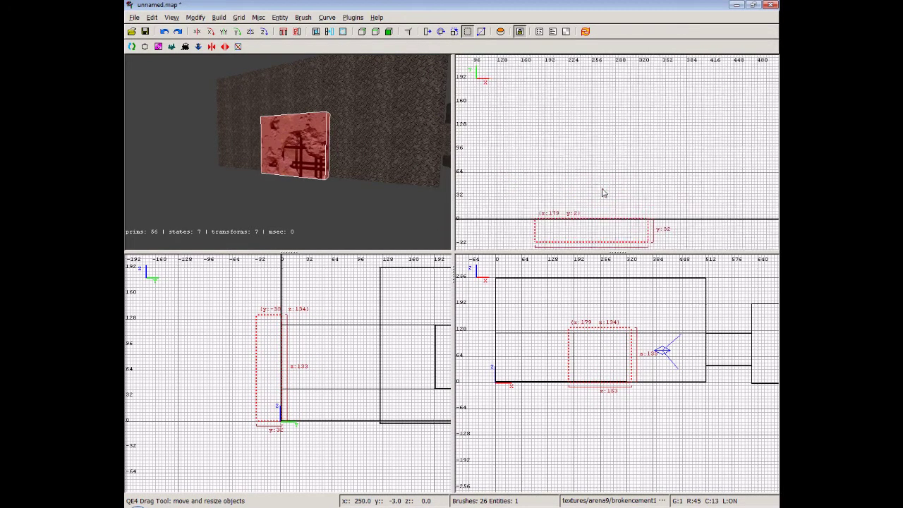
{"action": "right_click_drag", "start_coordinate": [588, 207], "coordinate": [577, 69]}
{"action": "left_click_drag", "start_coordinate": [584, 169], "coordinate": [585, 174]}
{"action": "right_click", "coordinate": [358, 191]}
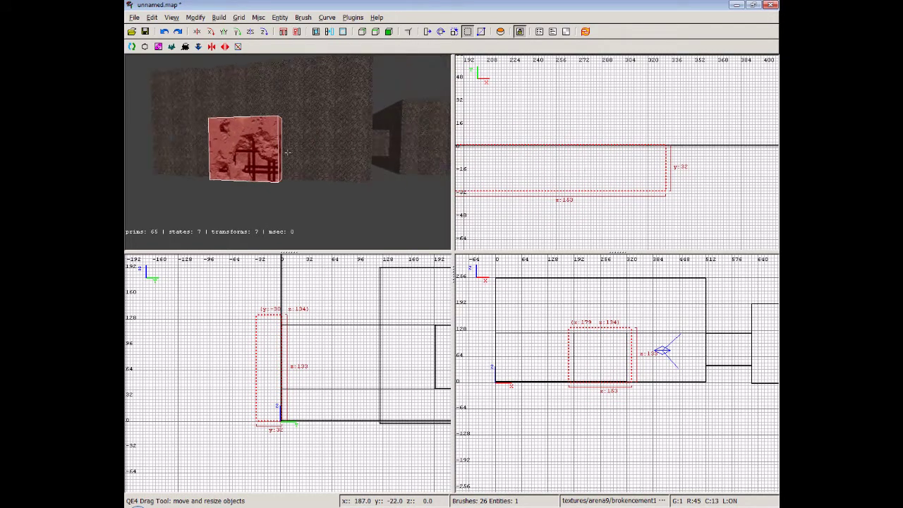
{"action": "key", "text": "Up"}
{"action": "key", "text": "Right"}
{"action": "key", "text": "Up"}
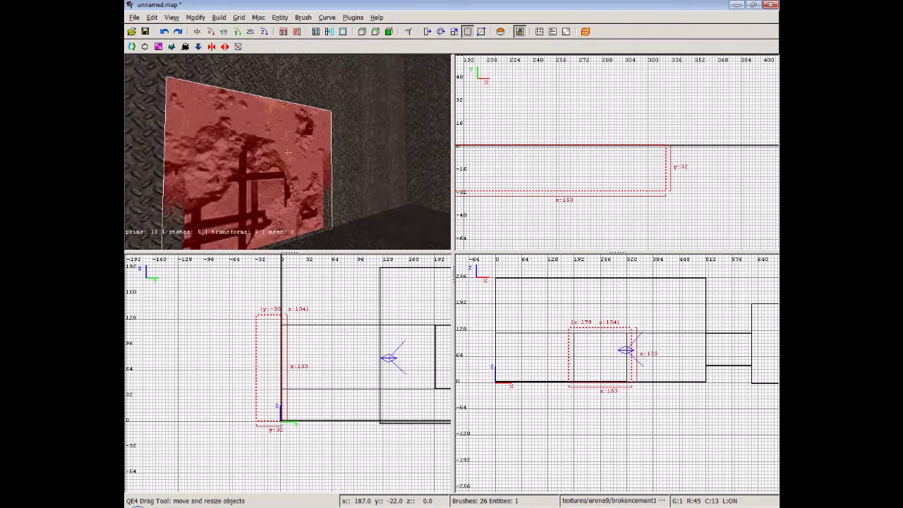
{"action": "left_click_drag", "start_coordinate": [603, 175], "coordinate": [602, 176]}
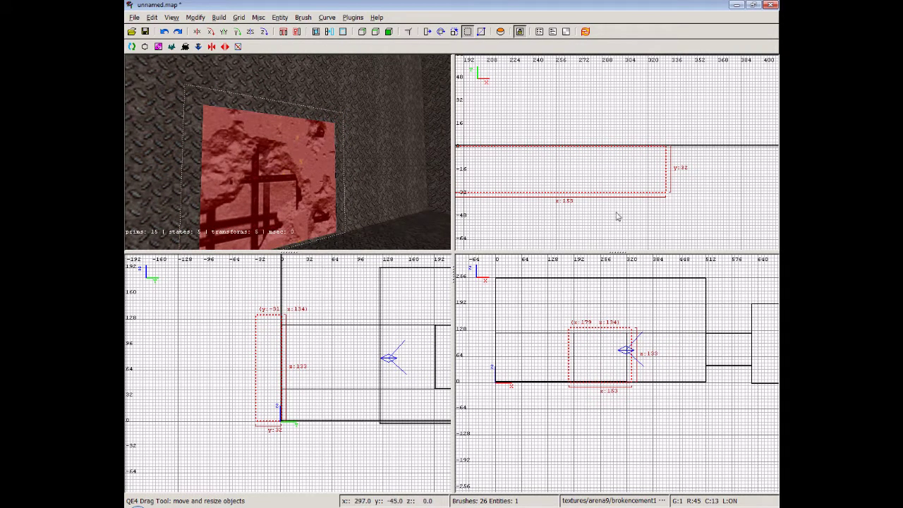
Stretch the covering brush away from the wall and upward to about 202 units deep and 217 high
{"action": "scroll", "coordinate": [574, 228], "scroll_direction": "down", "scroll_amount": 3}
{"action": "left_click_drag", "start_coordinate": [585, 198], "coordinate": [585, 224]}
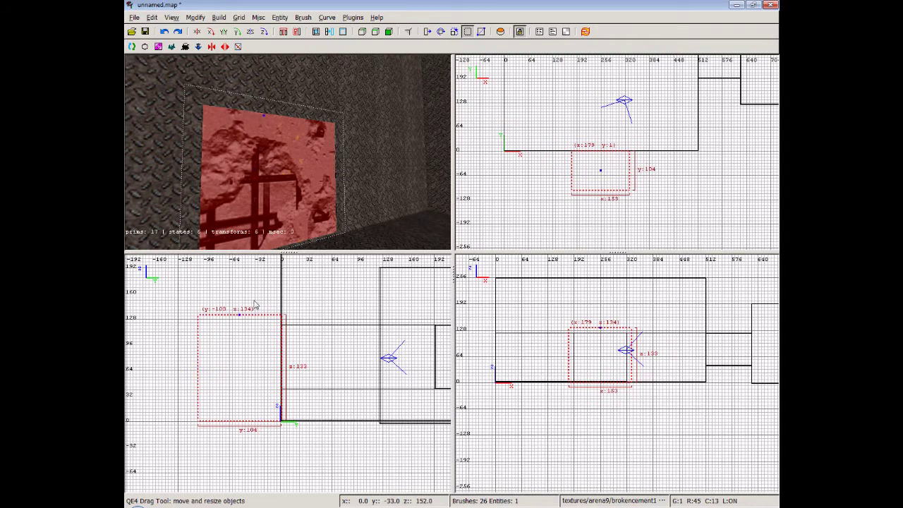
{"action": "left_click_drag", "start_coordinate": [254, 300], "coordinate": [252, 278]}
{"action": "right_click_drag", "start_coordinate": [252, 278], "coordinate": [293, 335]}
{"action": "left_click_drag", "start_coordinate": [268, 322], "coordinate": [268, 292]}
{"action": "left_click_drag", "start_coordinate": [242, 369], "coordinate": [147, 373]}
{"action": "key", "text": "ctrl+z"}
{"action": "left_click_drag", "start_coordinate": [231, 308], "coordinate": [224, 290]}
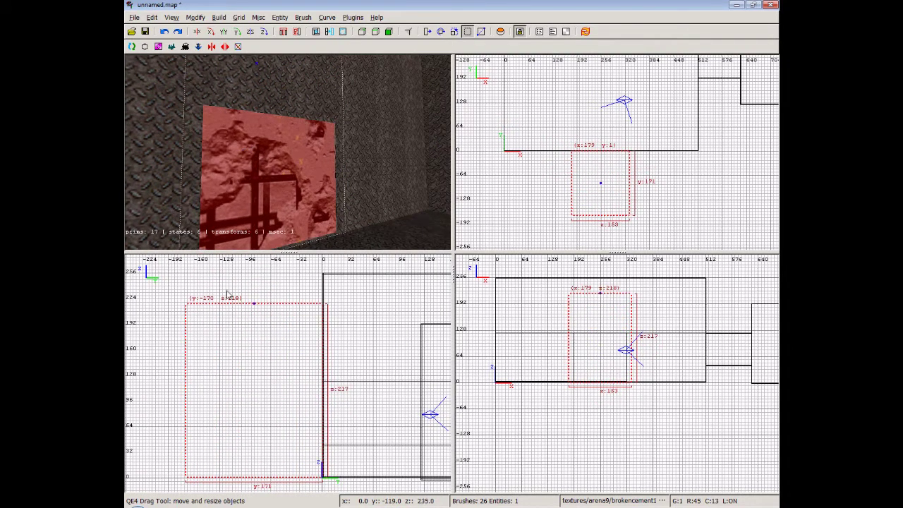
{"action": "left_click_drag", "start_coordinate": [172, 367], "coordinate": [148, 366]}
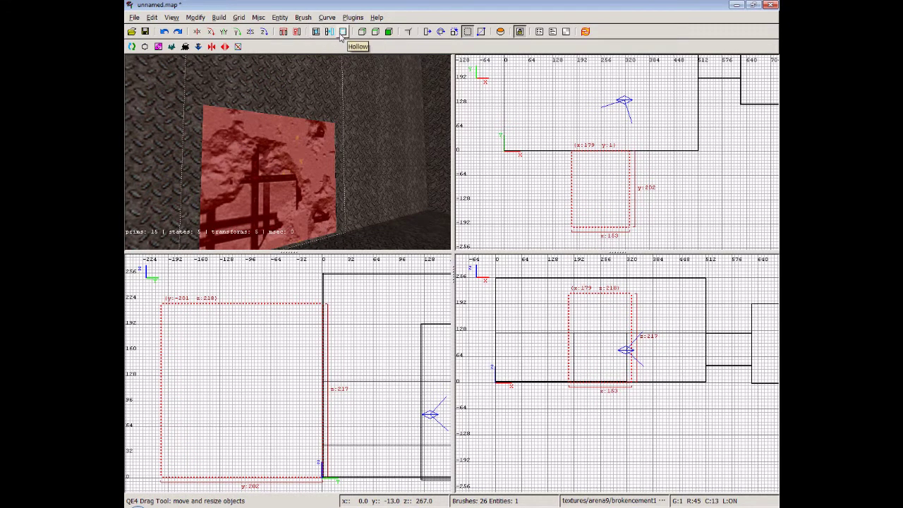
Hollow the stretched brush into a third room and delete its wall that blocks the doorway
{"action": "left_click", "coordinate": [318, 32]}
{"action": "left_click", "coordinate": [291, 152], "text": "shift"}
{"action": "key", "text": "BackSpace"}
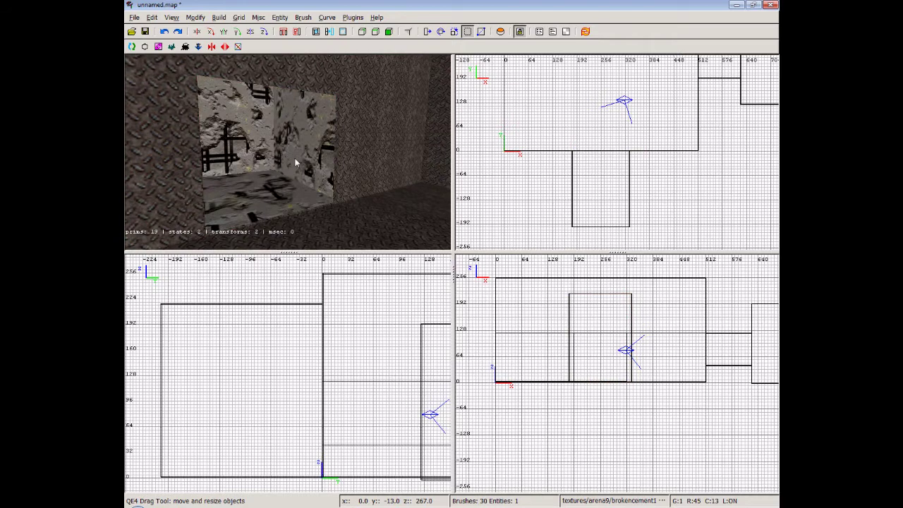
Fly through the doorway into the new cement room to examine its walls and where it meets the larger room
{"action": "right_click", "coordinate": [296, 161]}
{"action": "key", "text": "Up"}
{"action": "key", "text": "Up"}
{"action": "key", "text": "Left"}
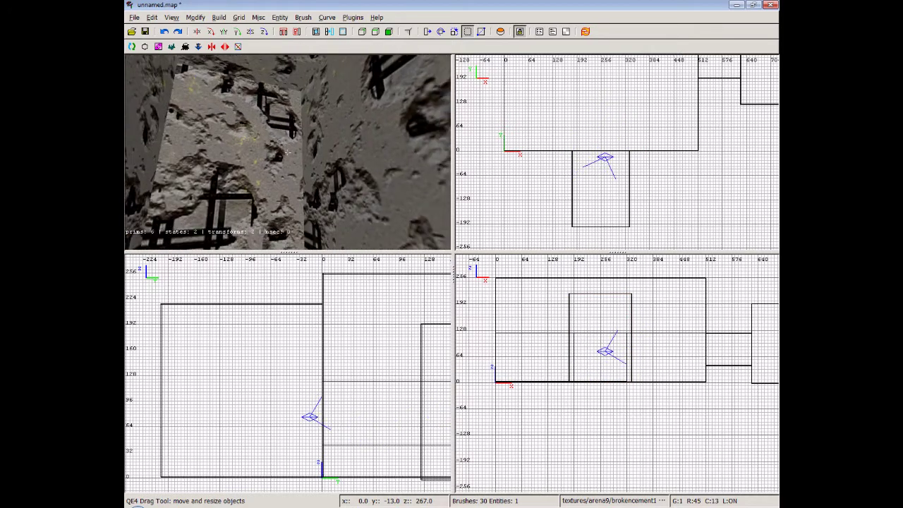
{"action": "key", "text": "Up"}
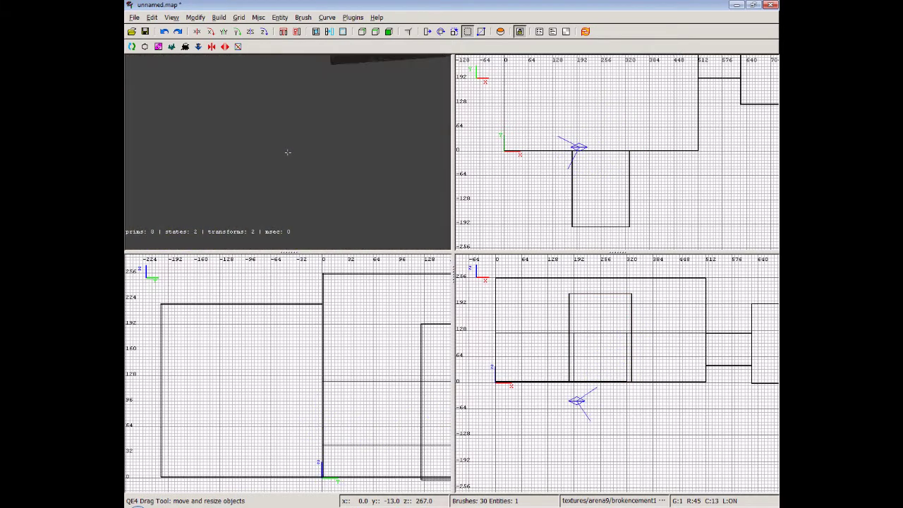
{"action": "key", "text": "Up"}
{"action": "key", "text": "Up"}
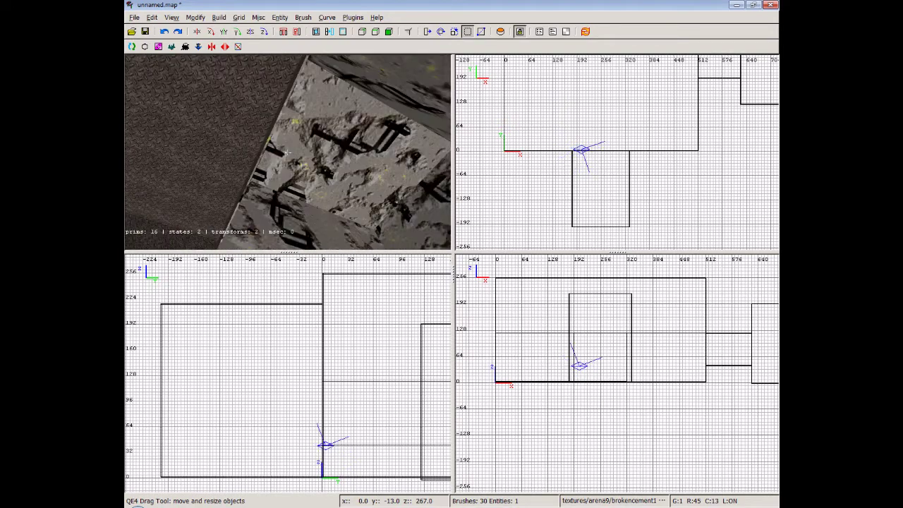
{"action": "key", "text": "Up"}
{"action": "key", "text": "Right"}
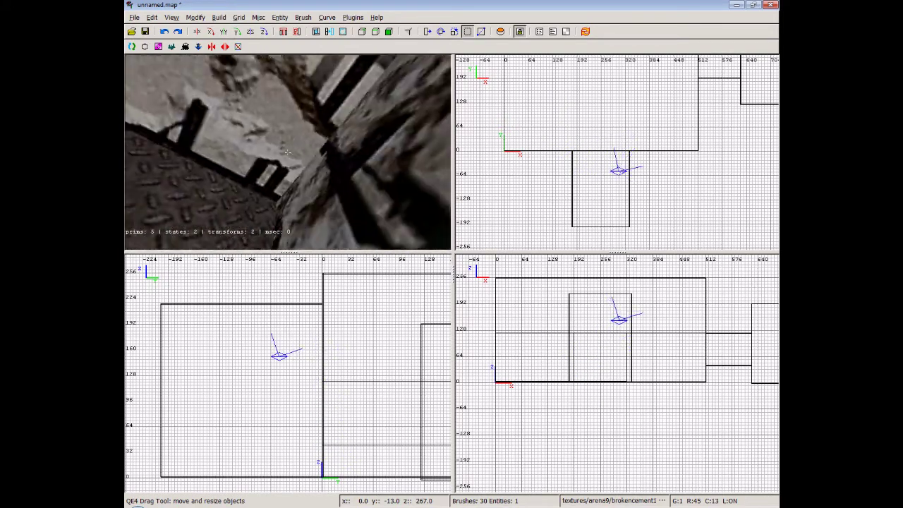
{"action": "key", "text": "Up"}
{"action": "key", "text": "Down"}
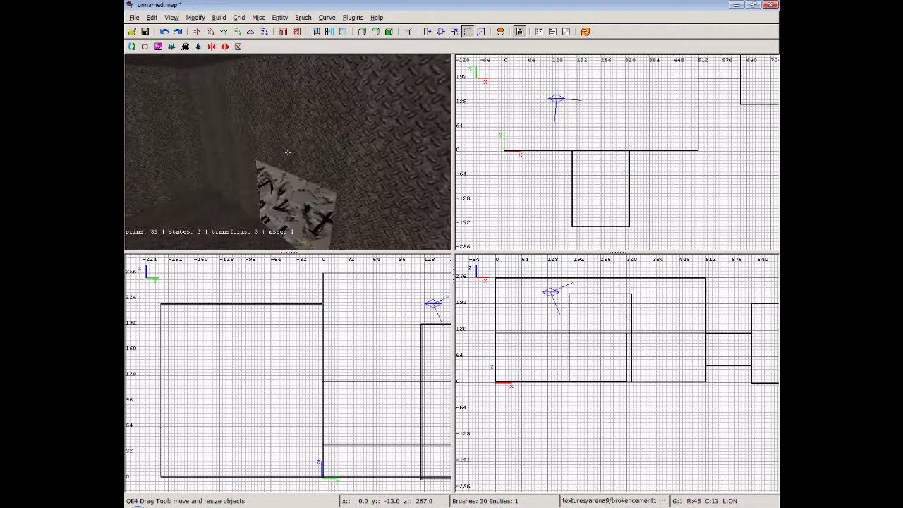
Fly around the larger room and into the corridor to examine how the doorway and corridor connect the three rooms
{"action": "key", "text": "Up"}
{"action": "key", "text": "Down"}
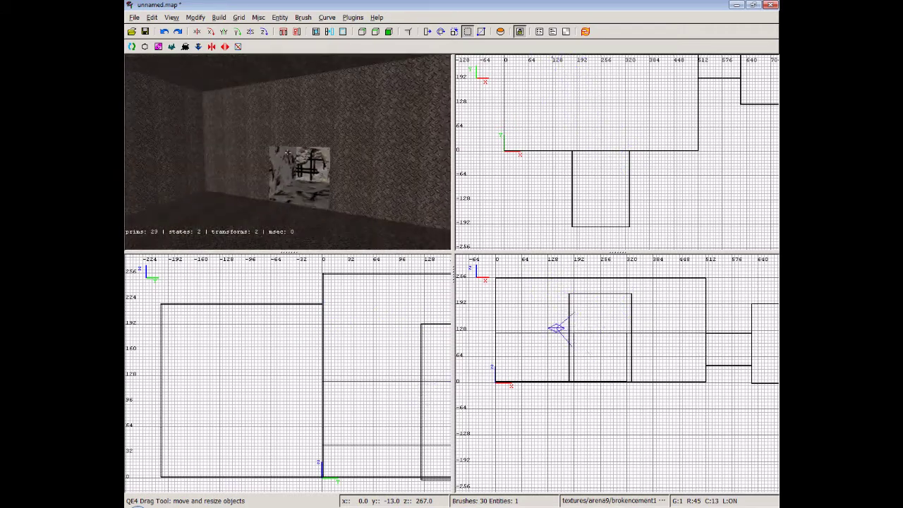
{"action": "key", "text": "Down"}
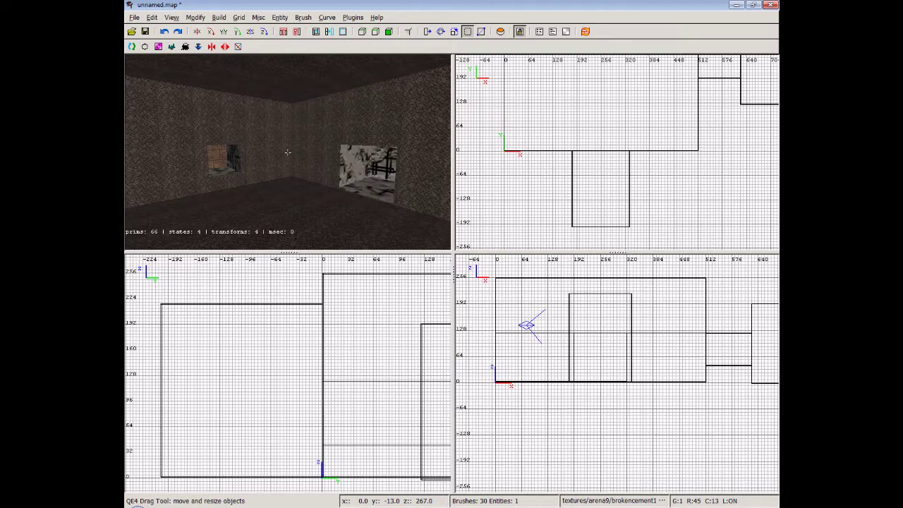
{"action": "key", "text": "Up"}
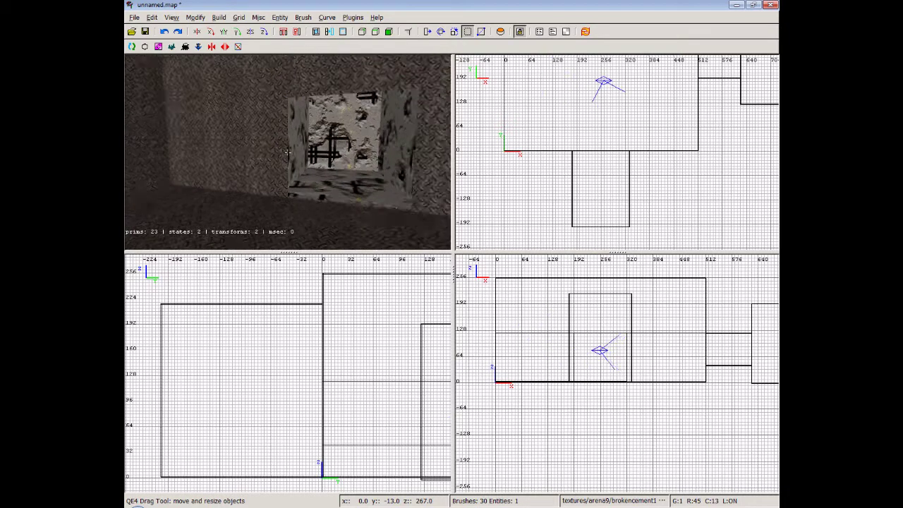
{"action": "key", "text": "Up"}
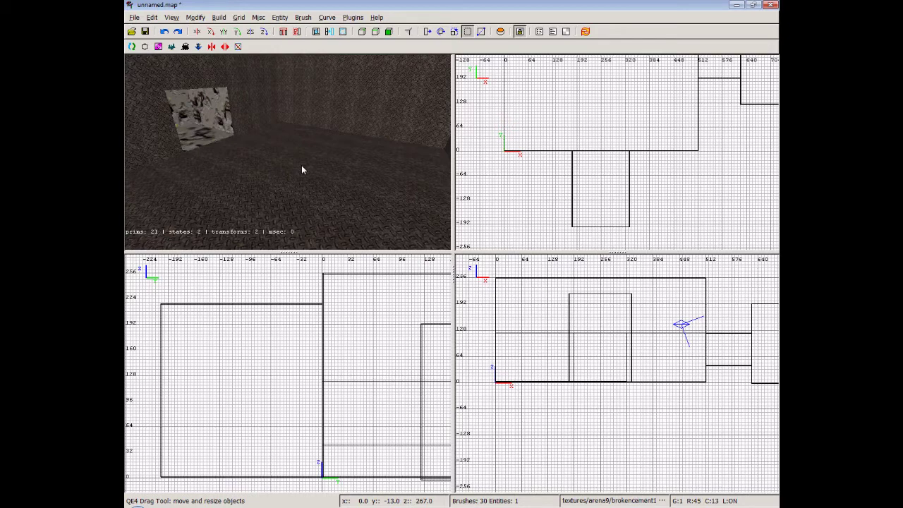
{"action": "right_click", "coordinate": [301, 166]}
{"action": "key", "text": "Up"}
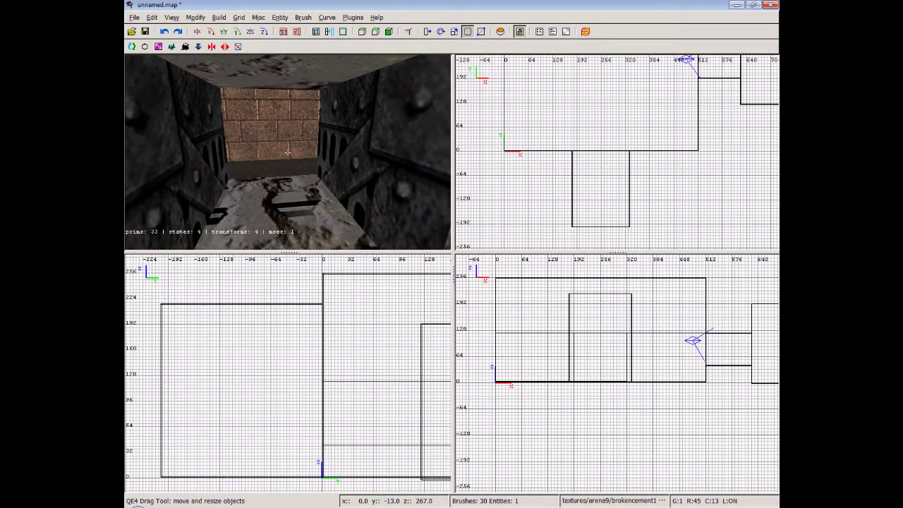
{"action": "right_click_drag", "start_coordinate": [288, 152], "coordinate": [288, 152]}
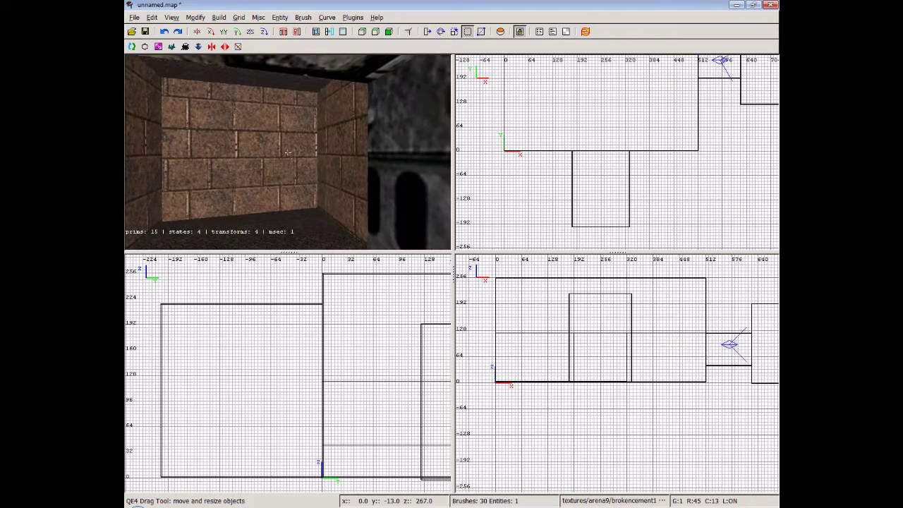
{"action": "key", "text": "Down"}
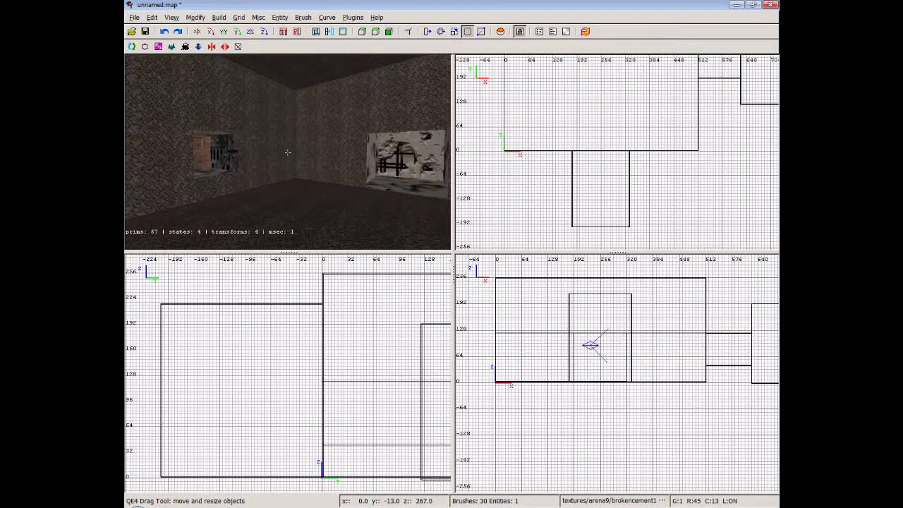
{"action": "right_click_drag", "start_coordinate": [288, 152], "coordinate": [288, 152]}
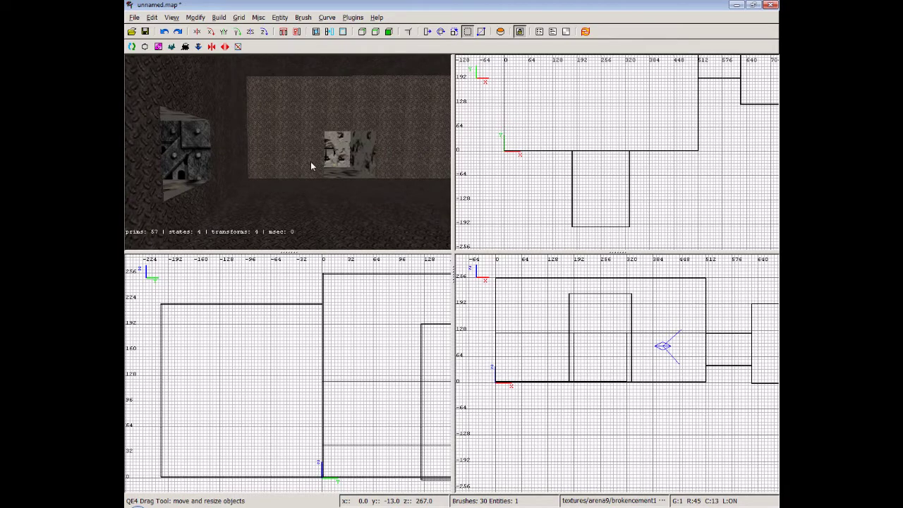